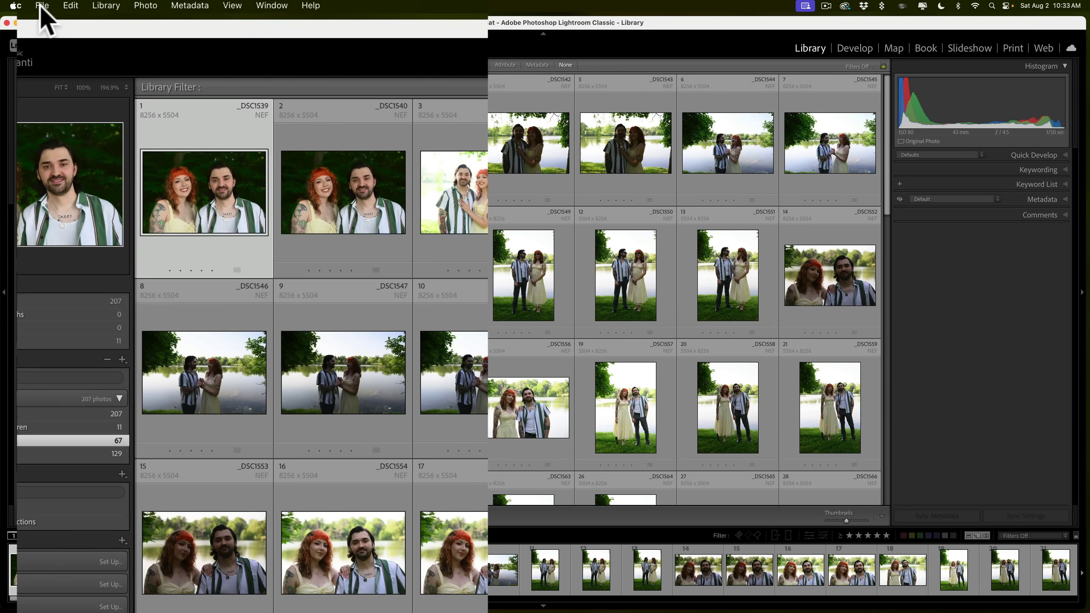
Start the Lightpanel 2025 plug-in and move its window over the right side panels so the photo grid is unobstructed.
click(98, 5)
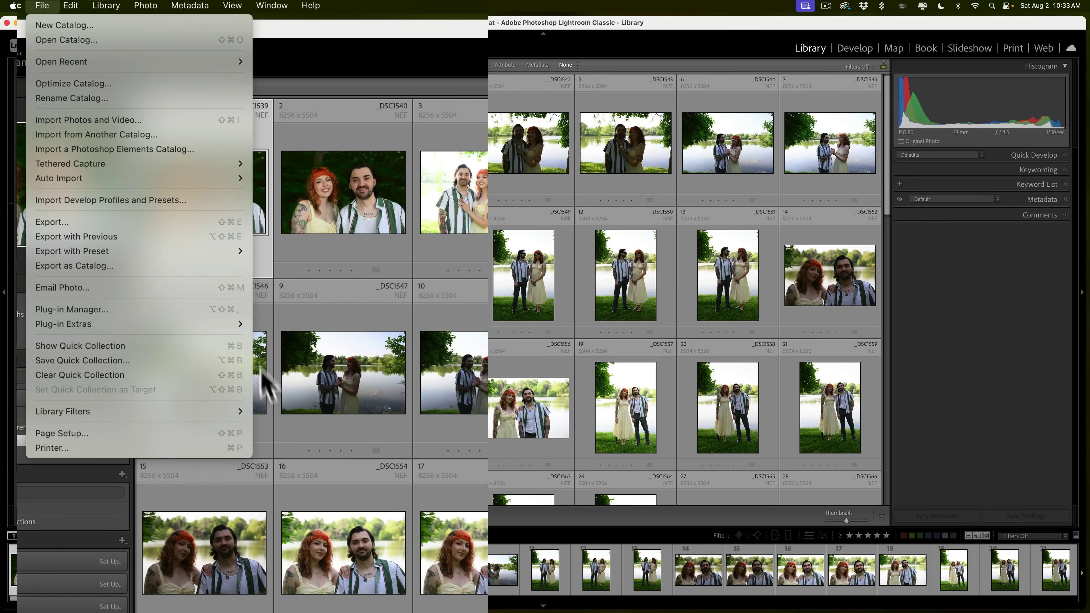
mouse_move(208, 324)
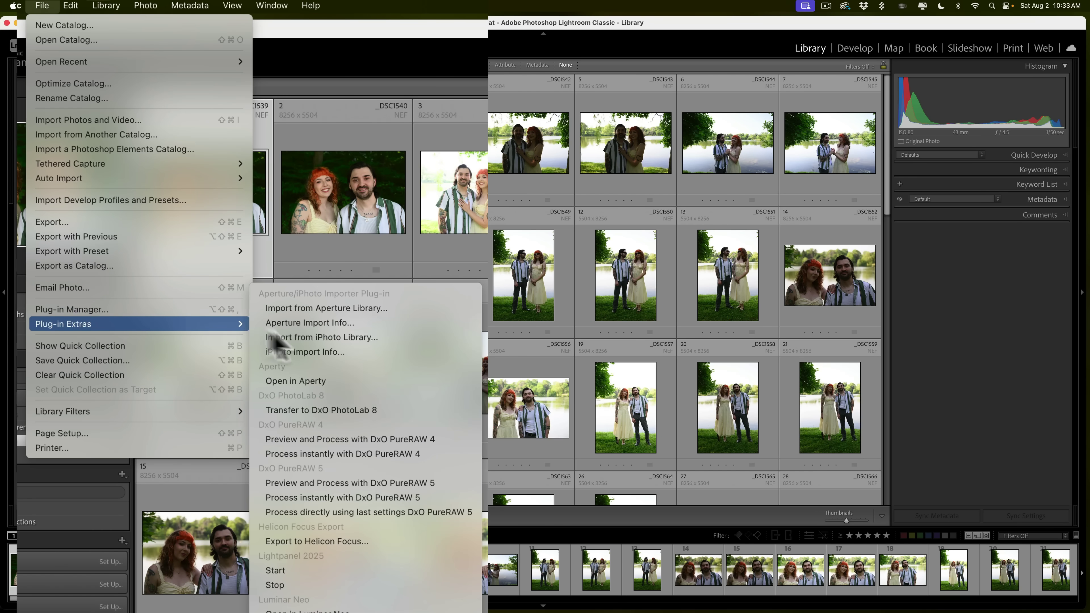
click(326, 570)
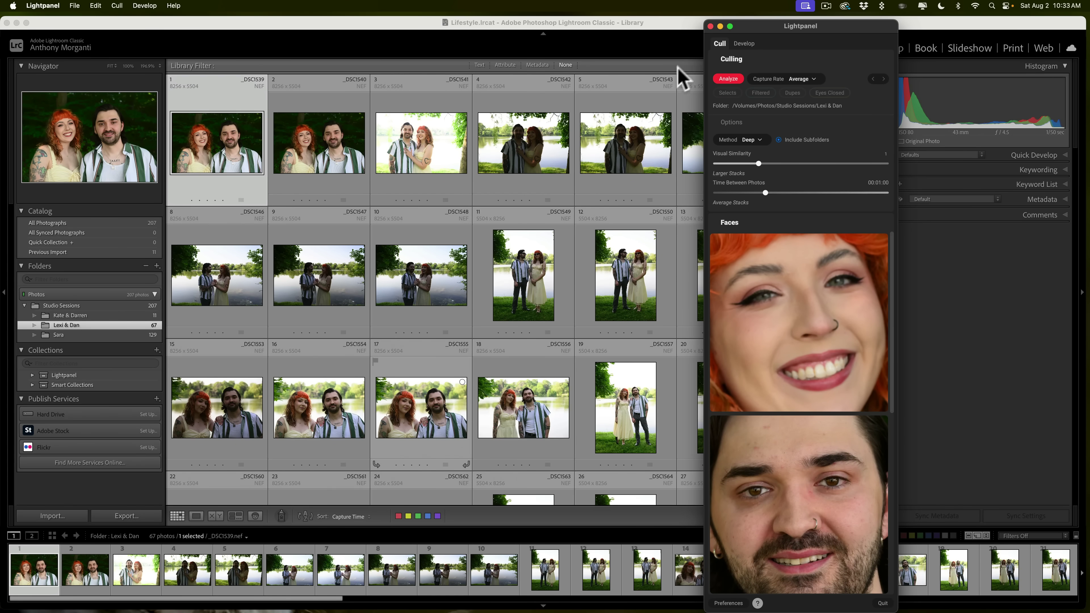
drag(792, 35, 969, 24)
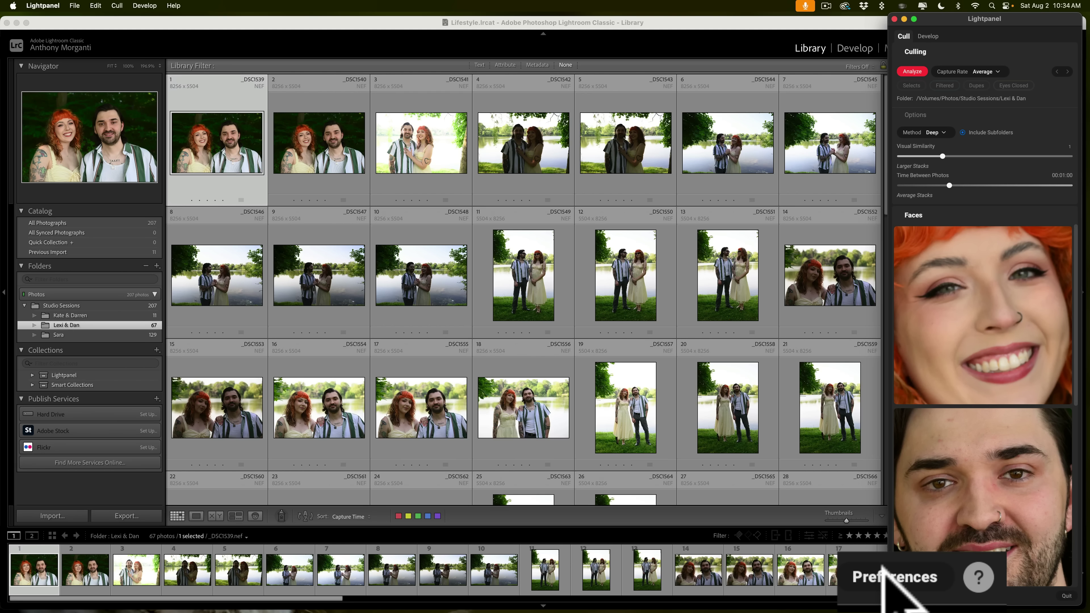
Review Lightpanel's General and Cull preferences, including the metadata ratings and culling defaults, and close them without changes.
click(883, 573)
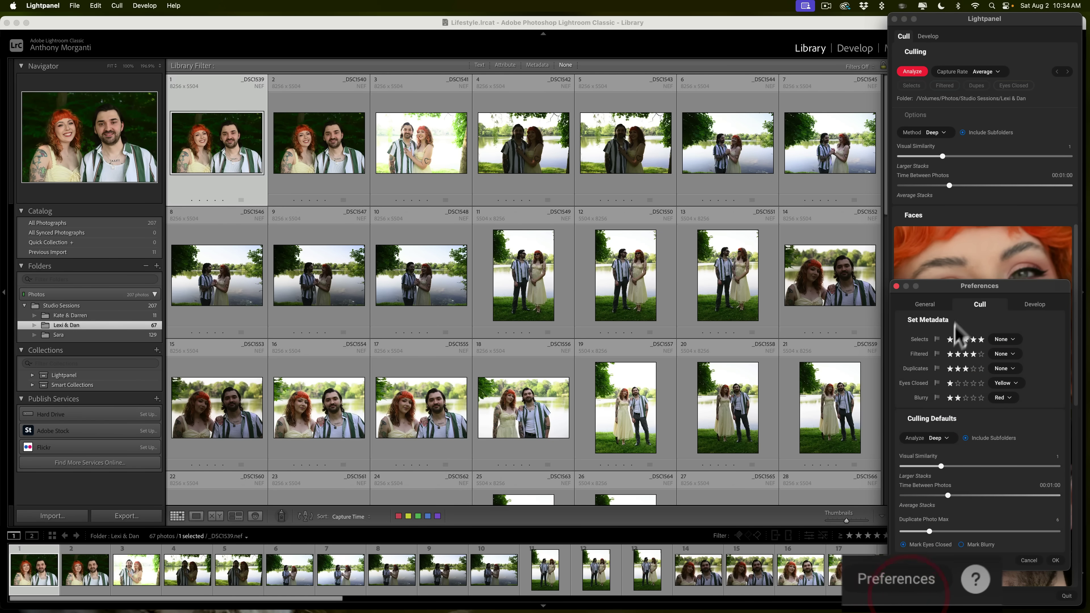
drag(967, 287, 543, 150)
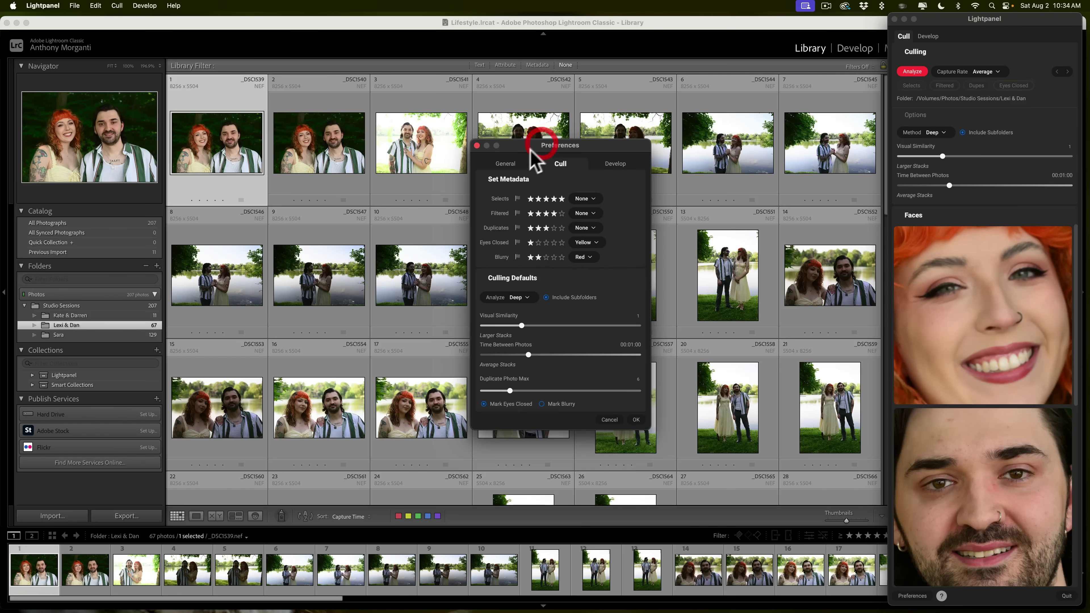
click(505, 163)
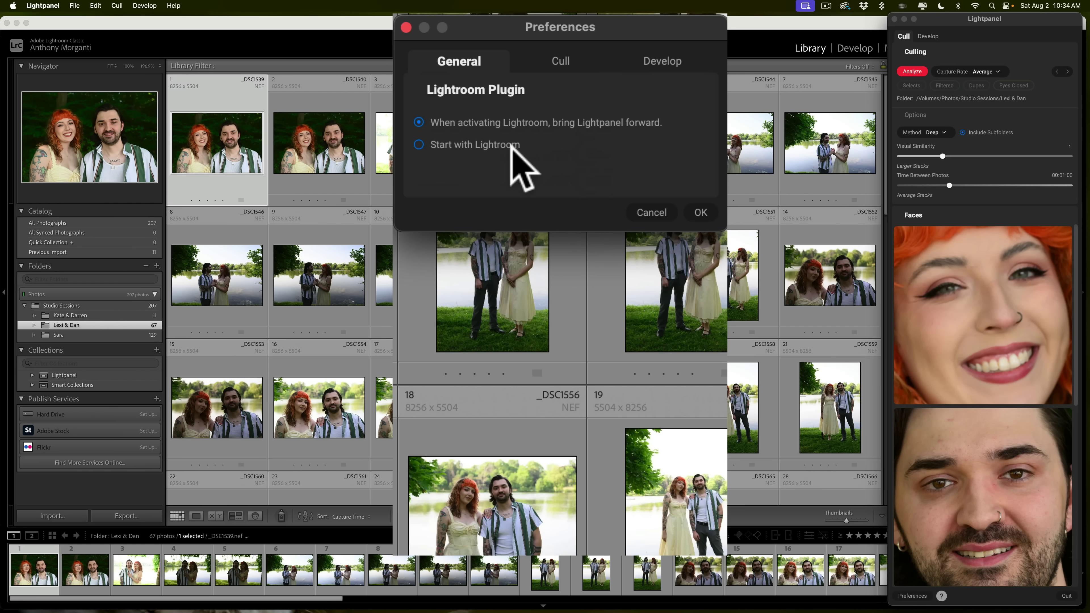
click(561, 62)
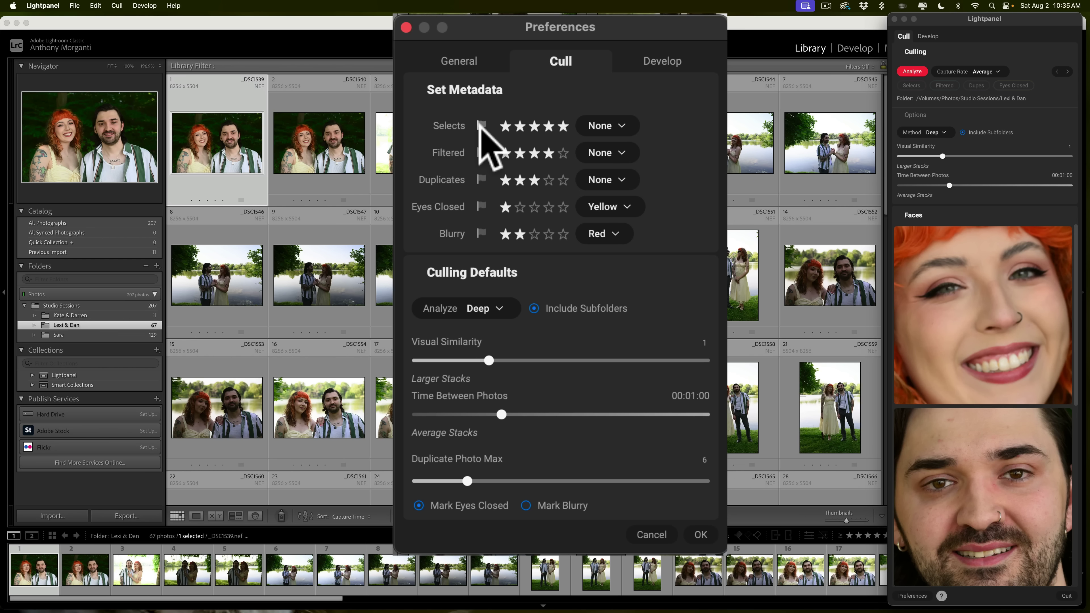
click(623, 126)
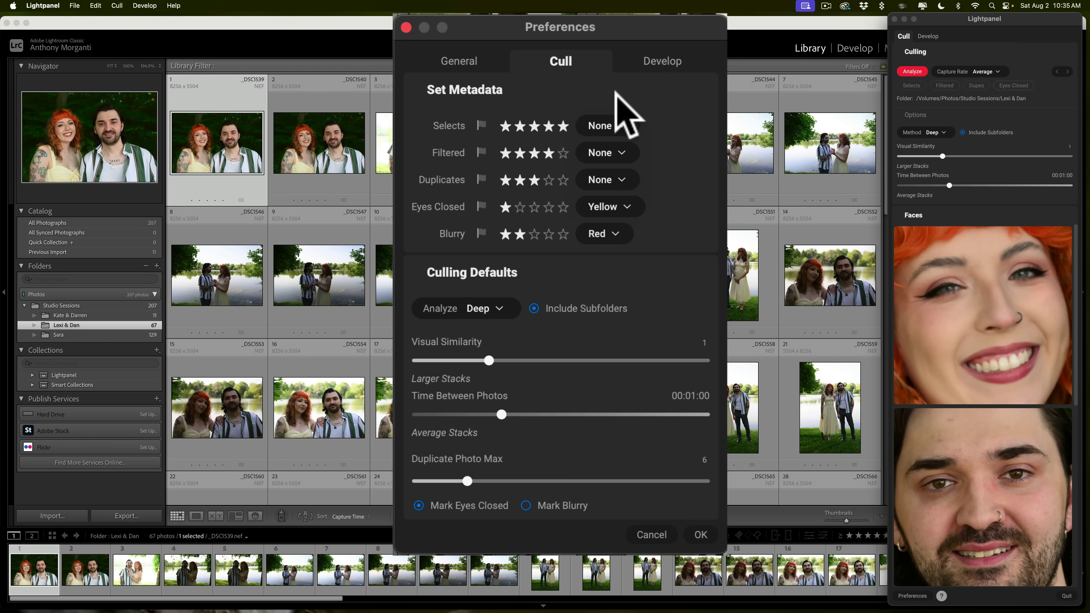
click(439, 50)
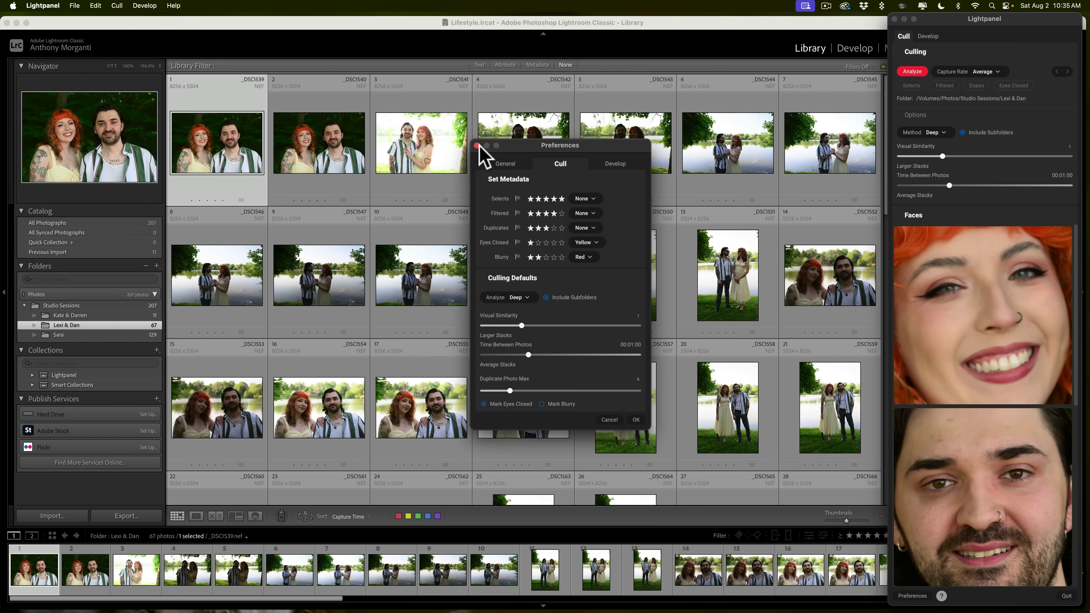
click(477, 145)
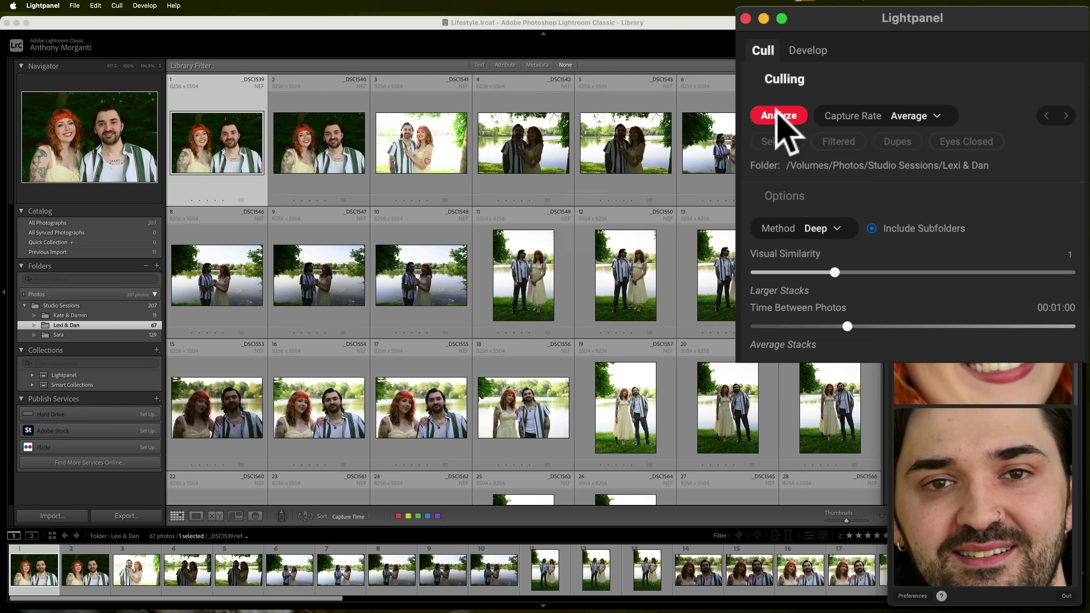
Analyze the selected session folder for culling with the Deep method and Average capture rate, accepting the notice about resetting ratings.
click(911, 71)
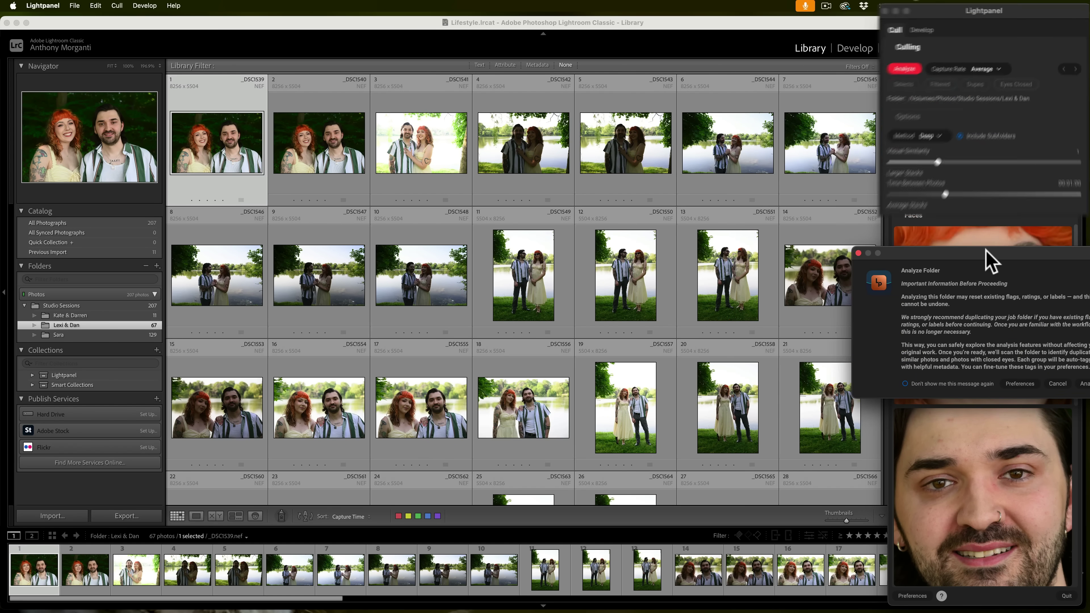
drag(930, 258, 560, 178)
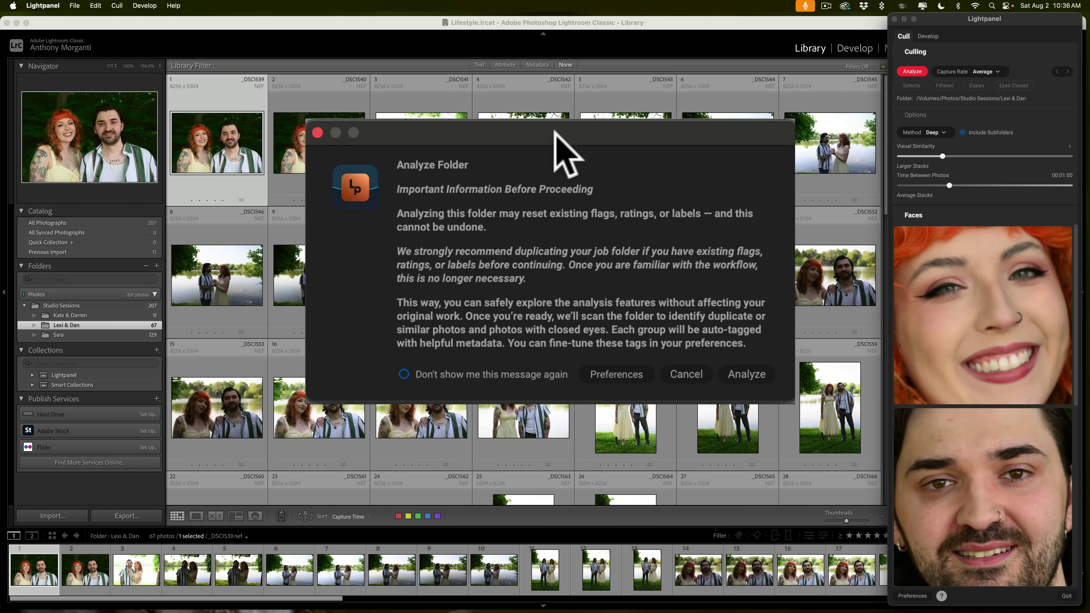
click(747, 375)
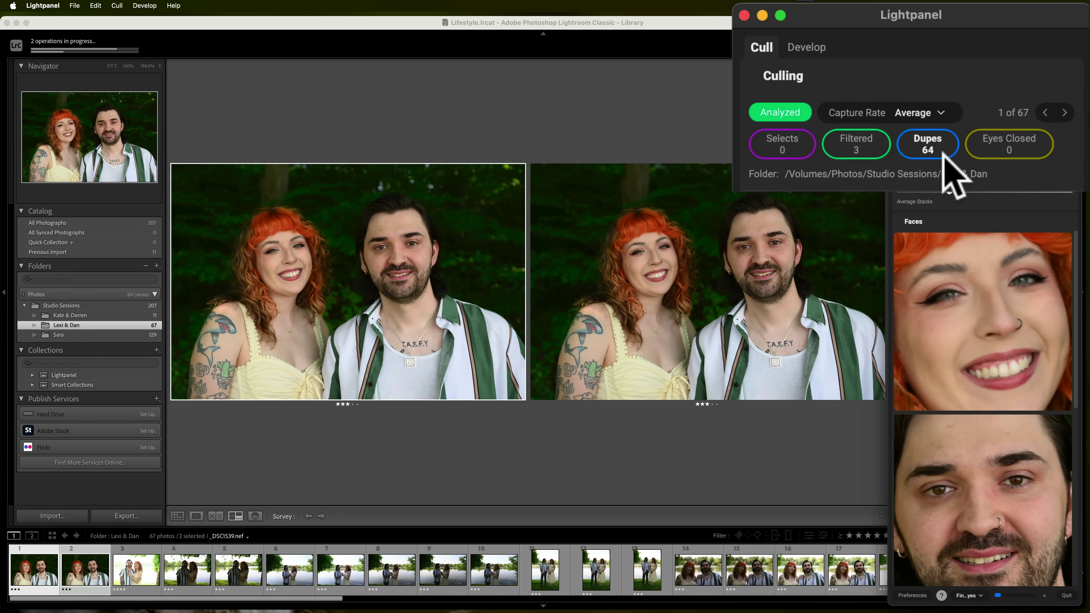
Show the duplicate groups and give the first photo in the first and second groups five stars.
click(927, 149)
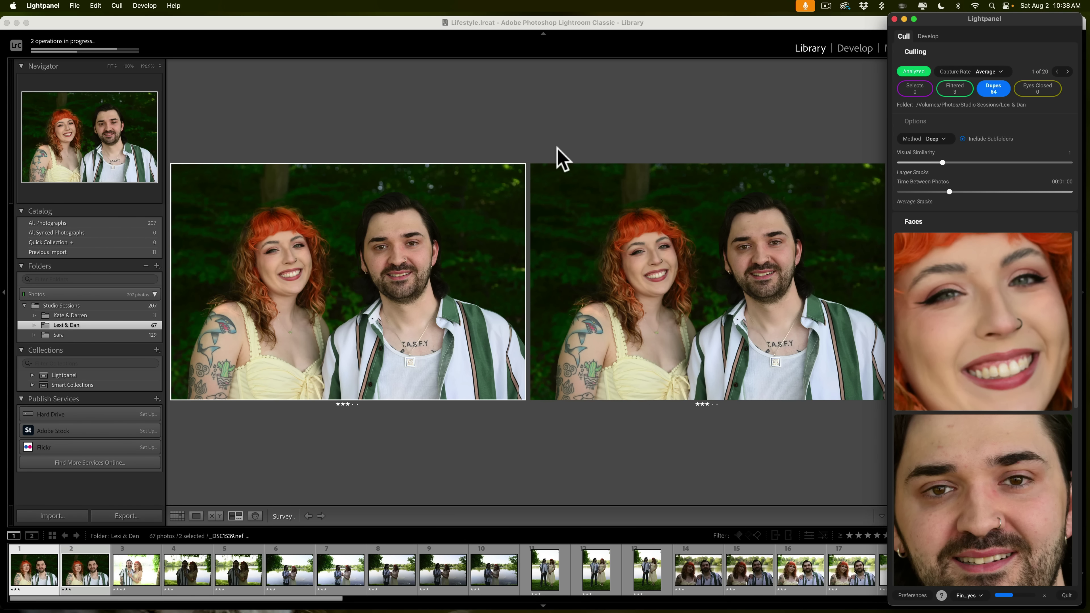
key(5)
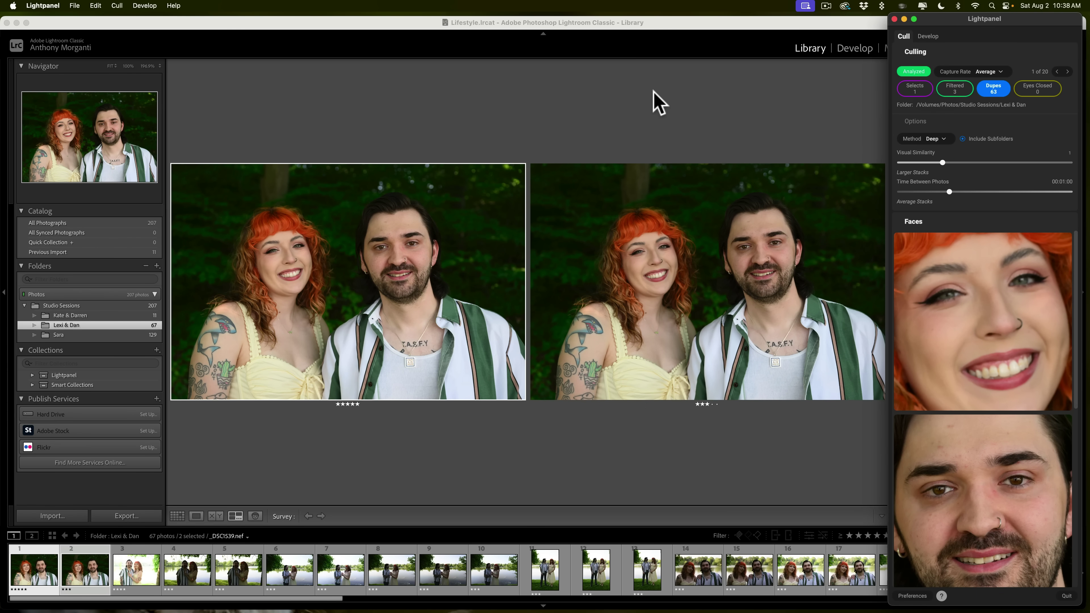
key(Right)
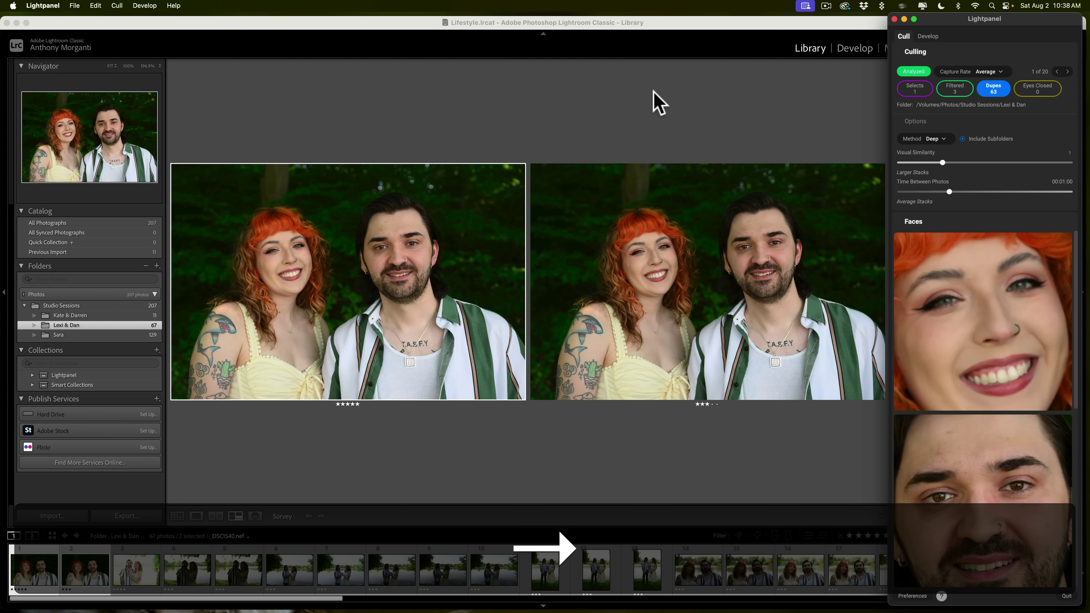
key(Left)
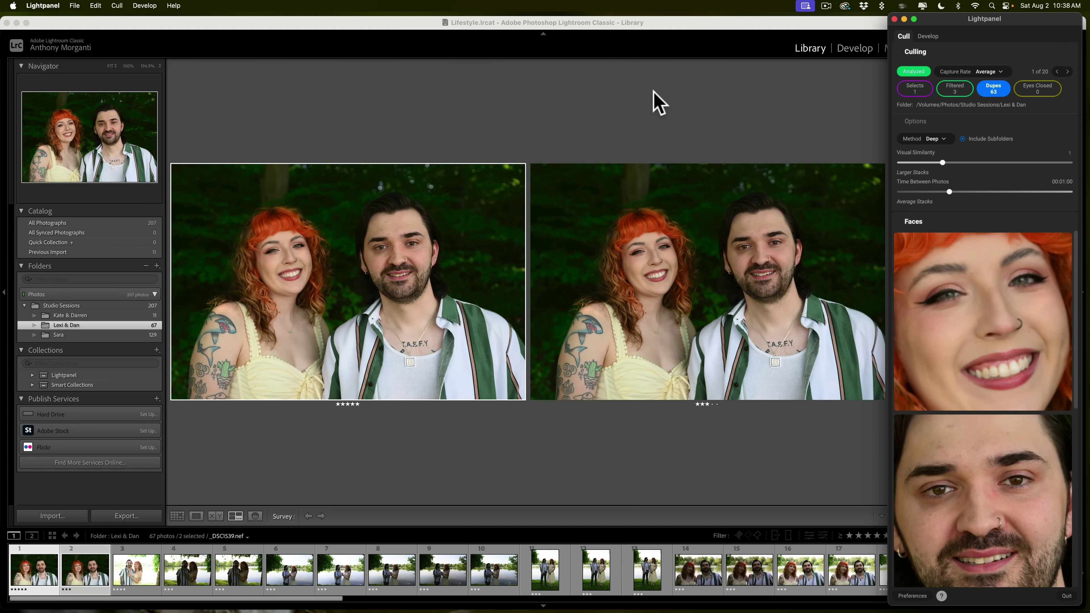
key(super)
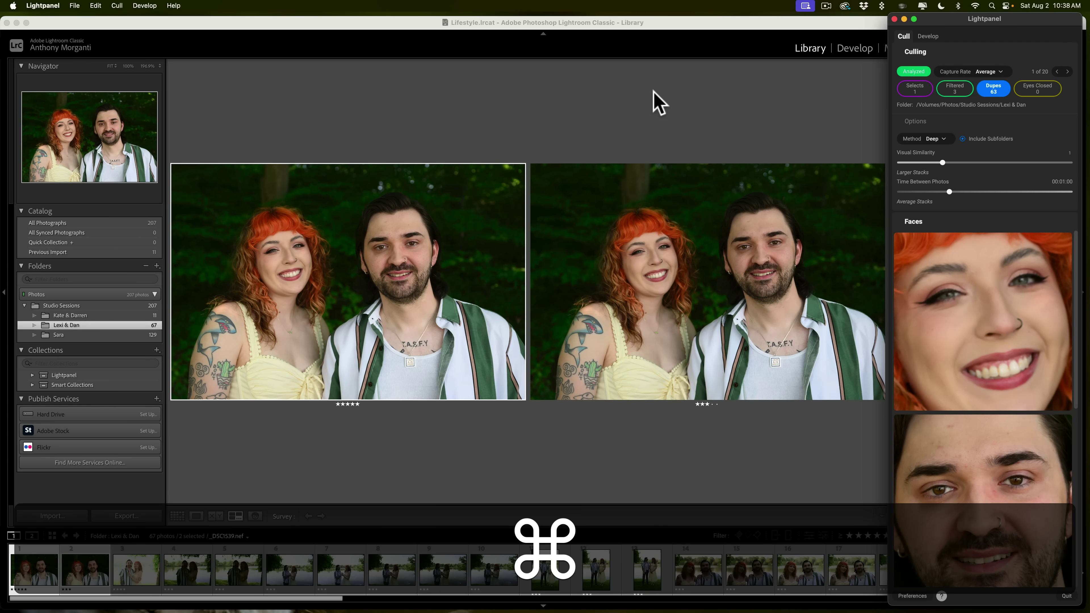
key(super+Right)
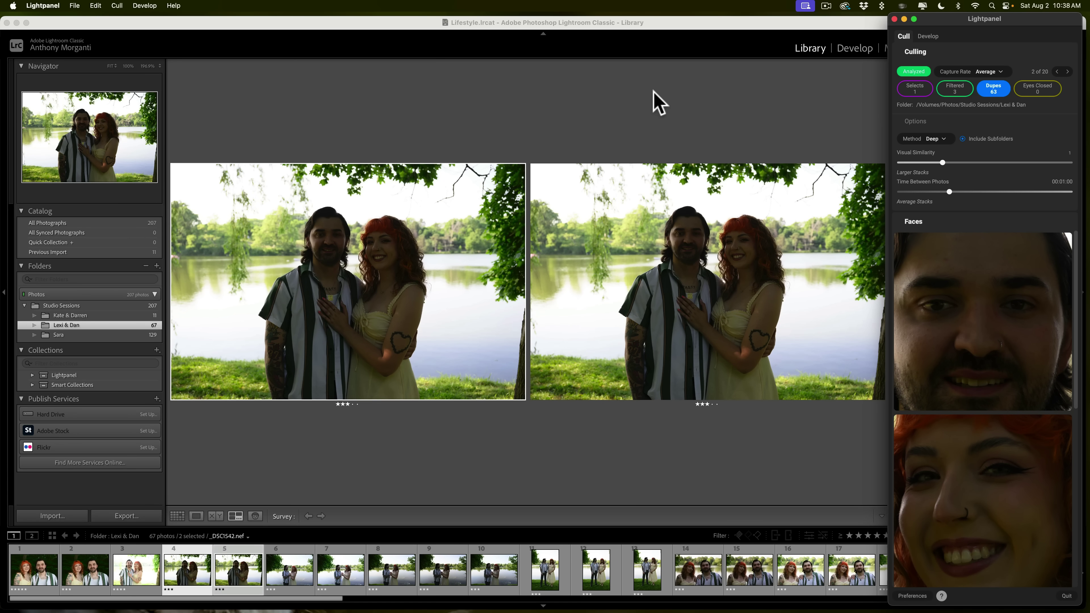
key(5)
Give the first and last photos of the third duplicate group five stars.
key(super)
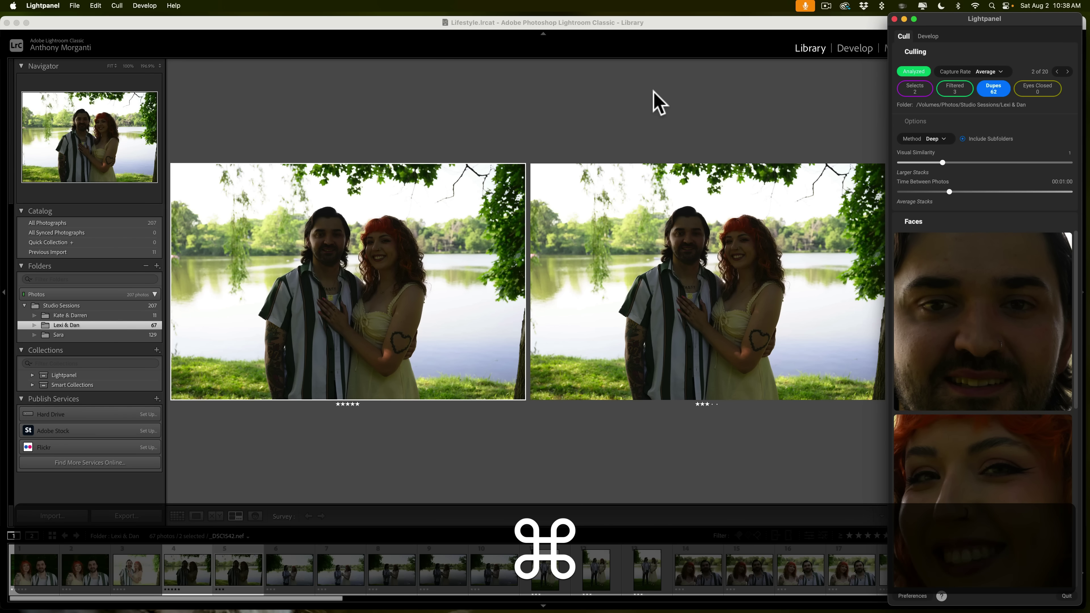
key(super+Right)
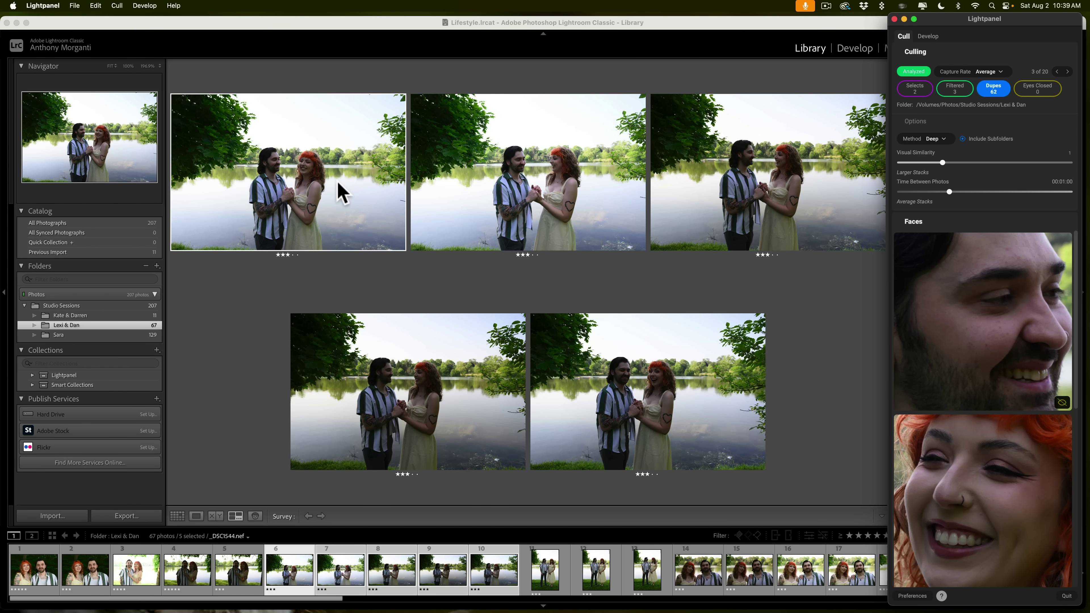
key(5)
key(Right)
key(Right)
key(Right)
key(Right)
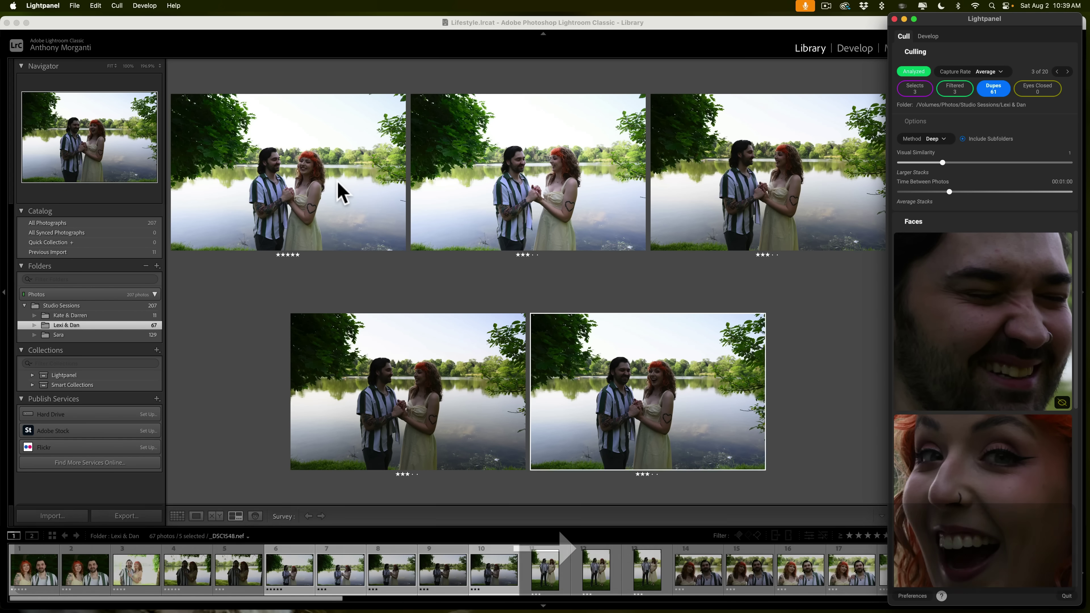
key(5)
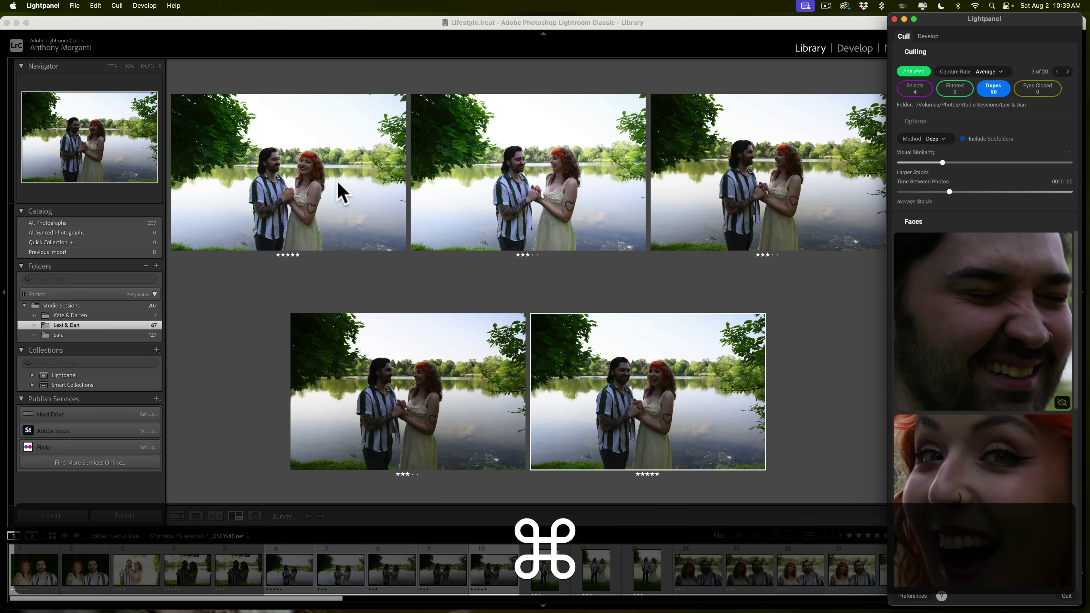
Give five stars to the second photo of the fourth duplicate group and the third photo of the fifth group.
key(super+Right)
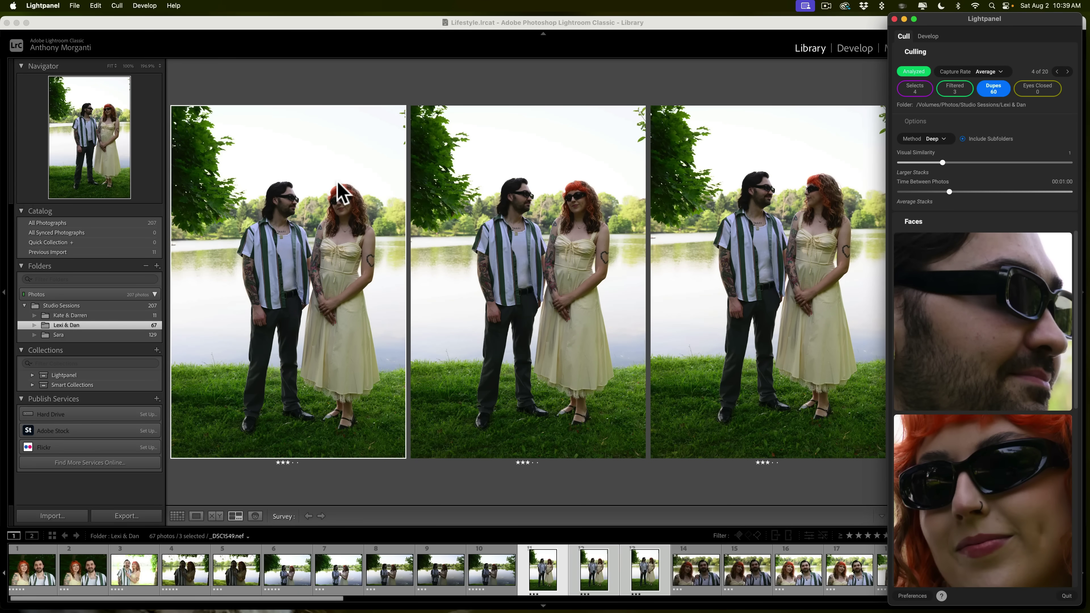
key(Right)
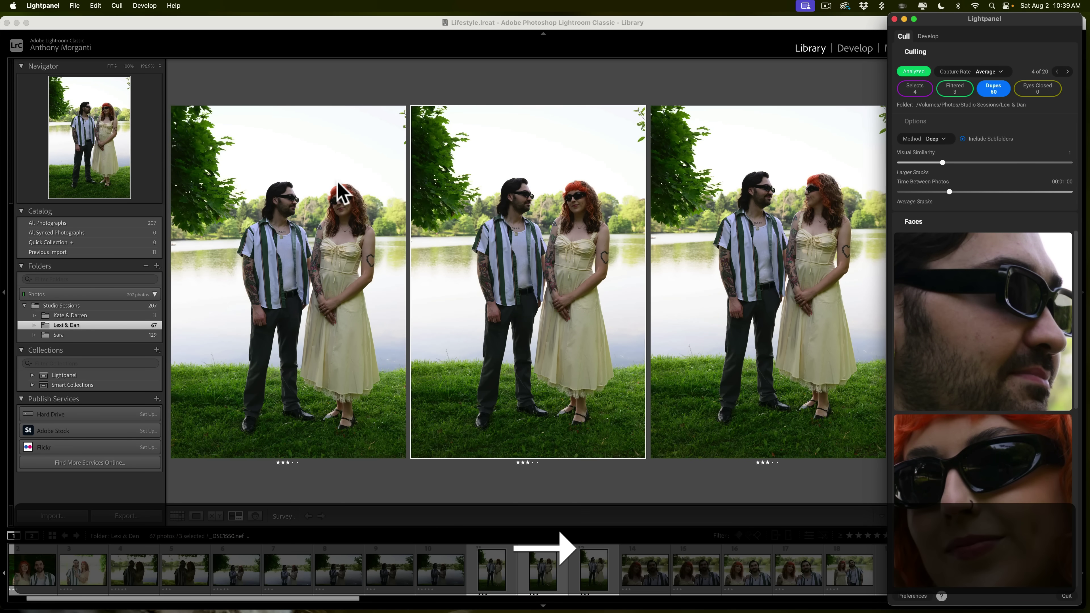
key(5)
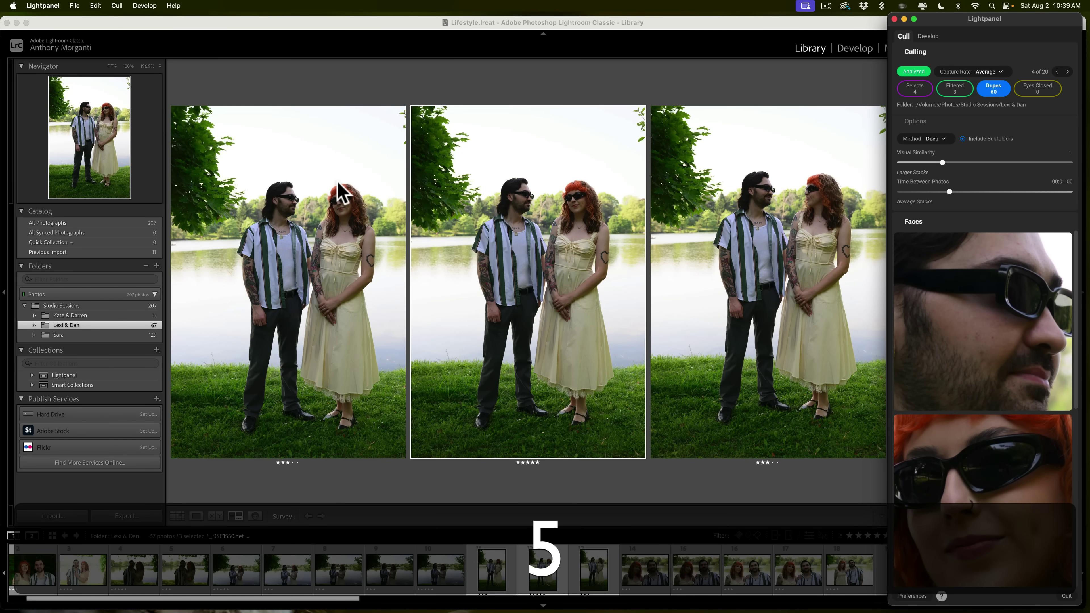
key(super+Right)
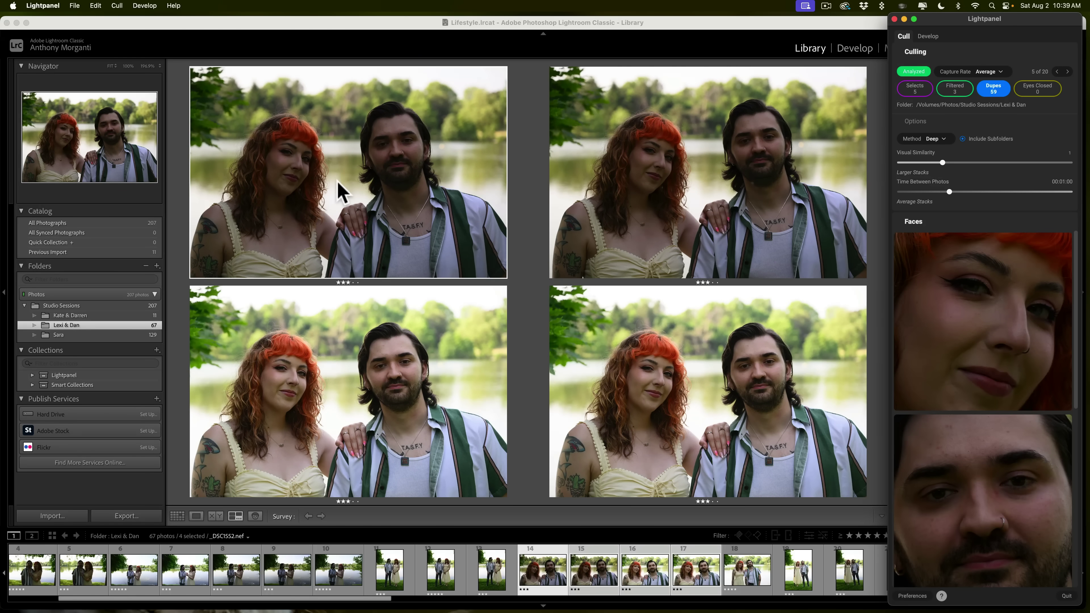
key(Right)
key(Right)
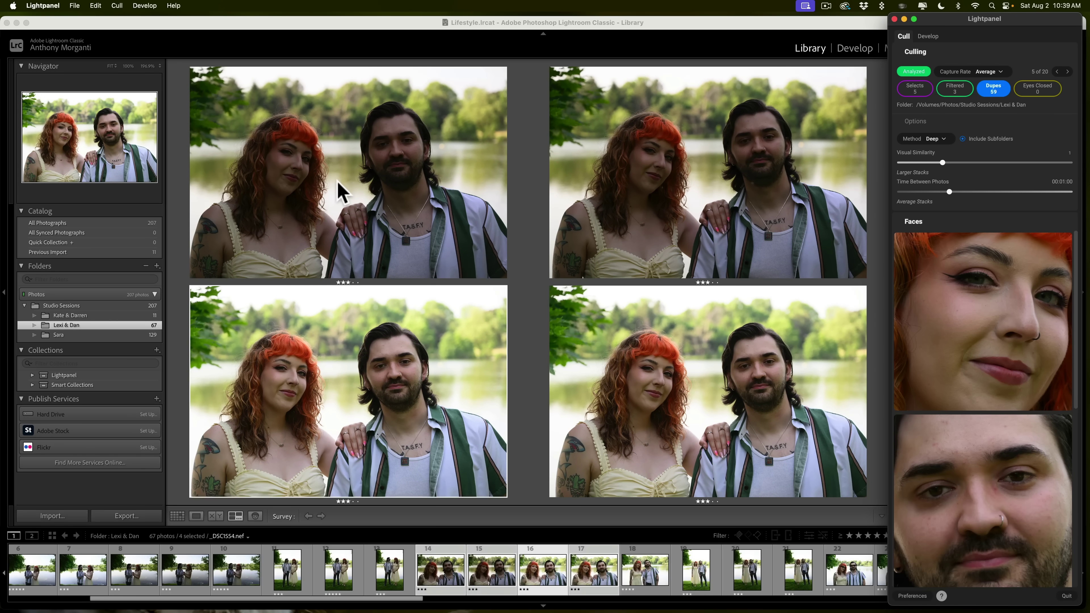
key(5)
Give the second photo of the sixth duplicate group five stars.
key(cmd+Right)
key(Right)
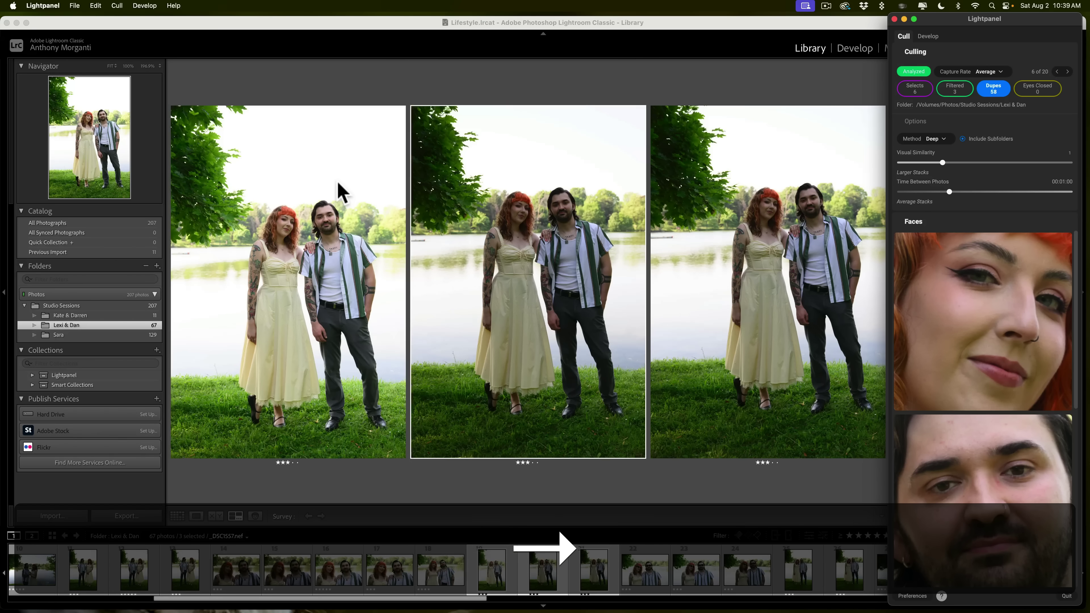
key(5)
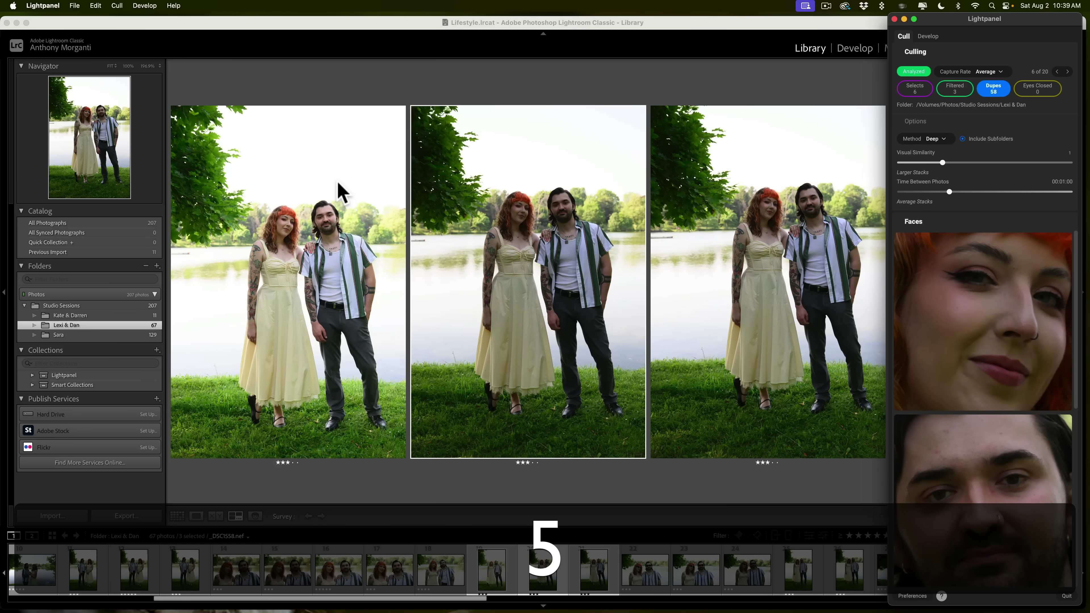
Advance through the duplicate groups and give the first photo of the twelfth group five stars.
key(super+Right)
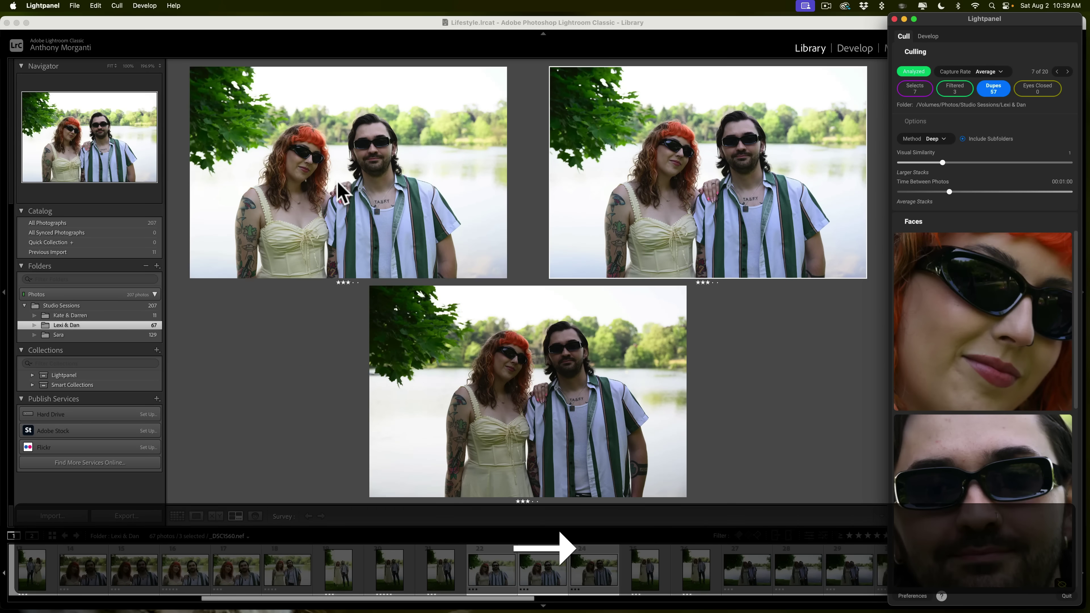
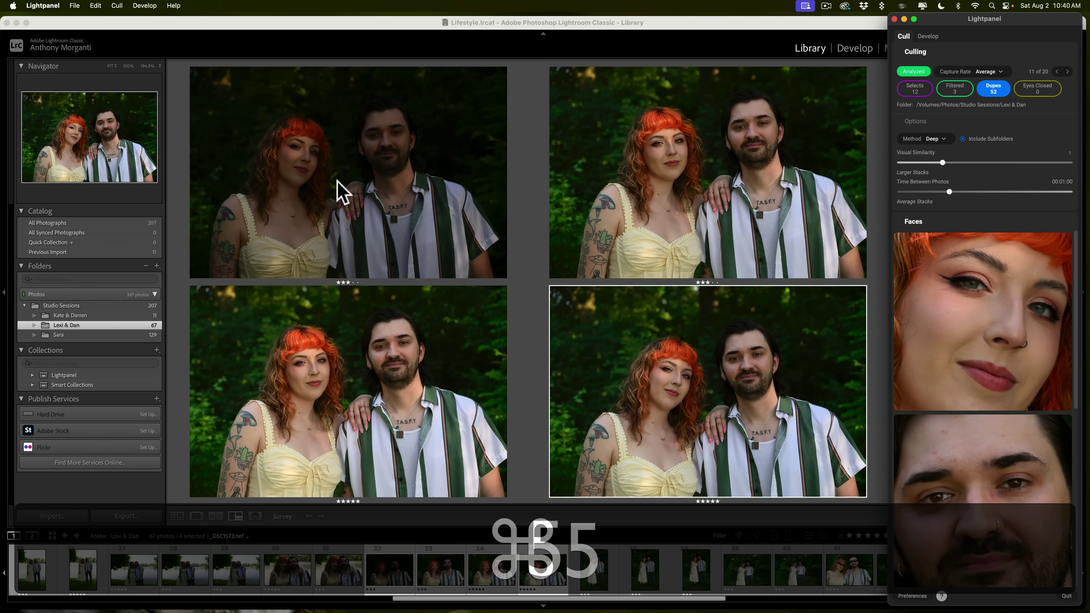
key(Right)
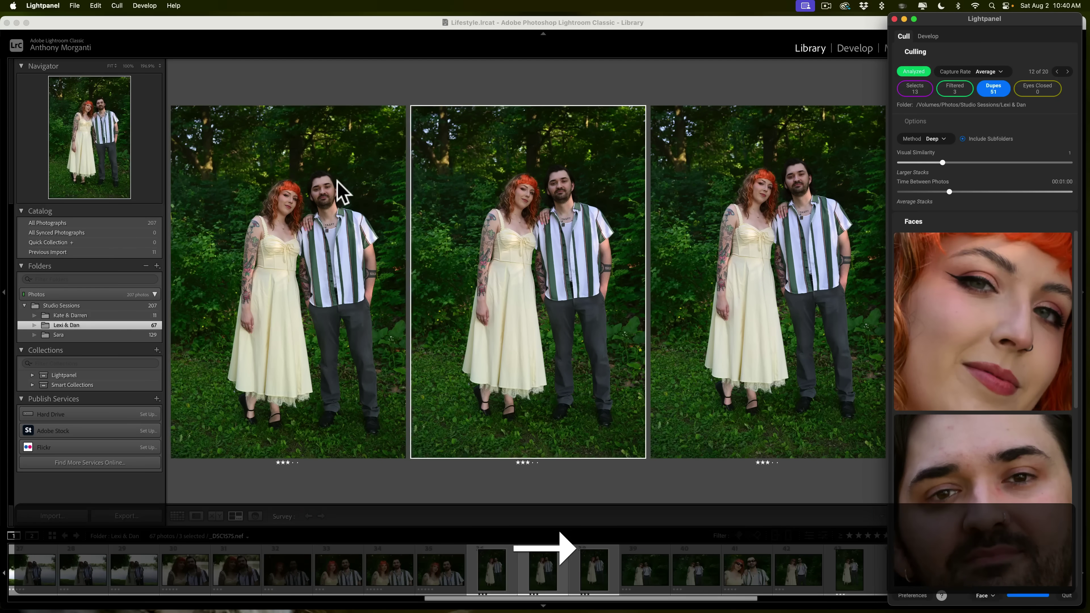
key(Left)
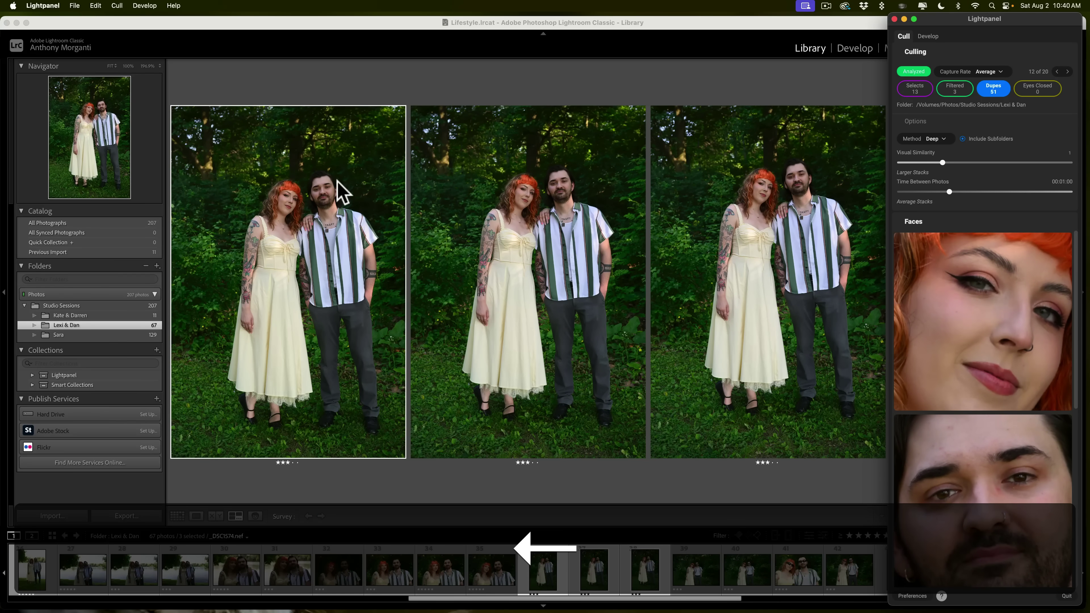
key(5)
key(super+Right)
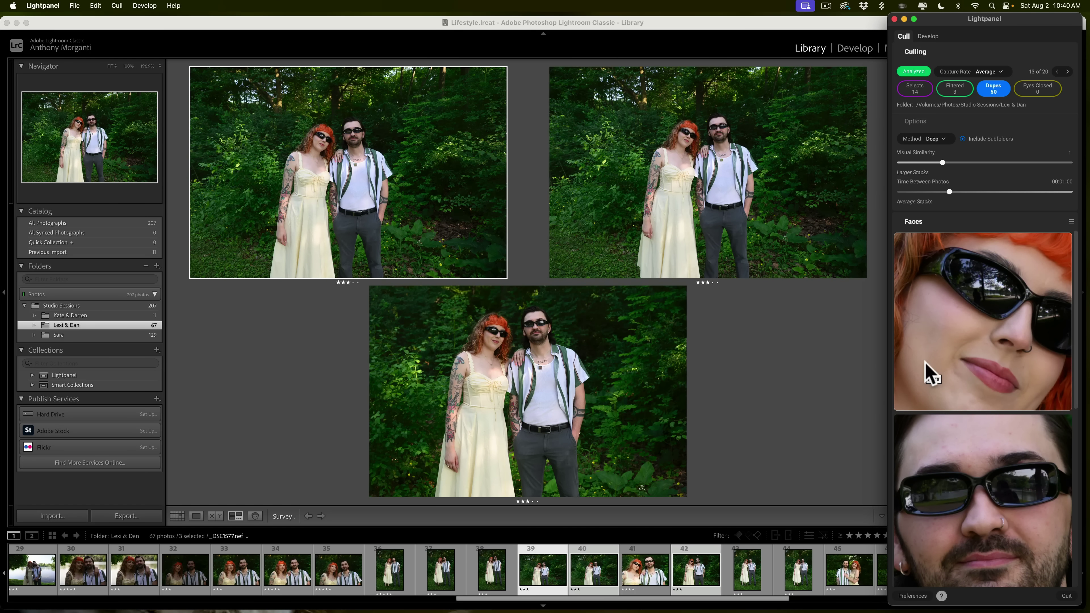
Give five stars to the last photo of the thirteenth duplicate group and the first photo of the fourteenth group.
key(Right)
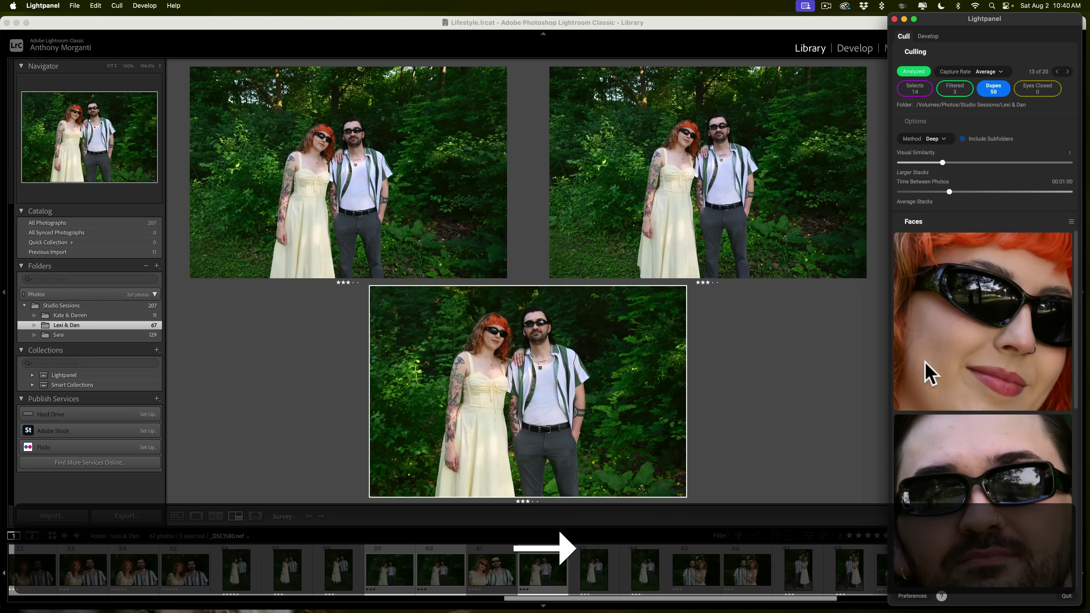
key(5)
key(super+Right)
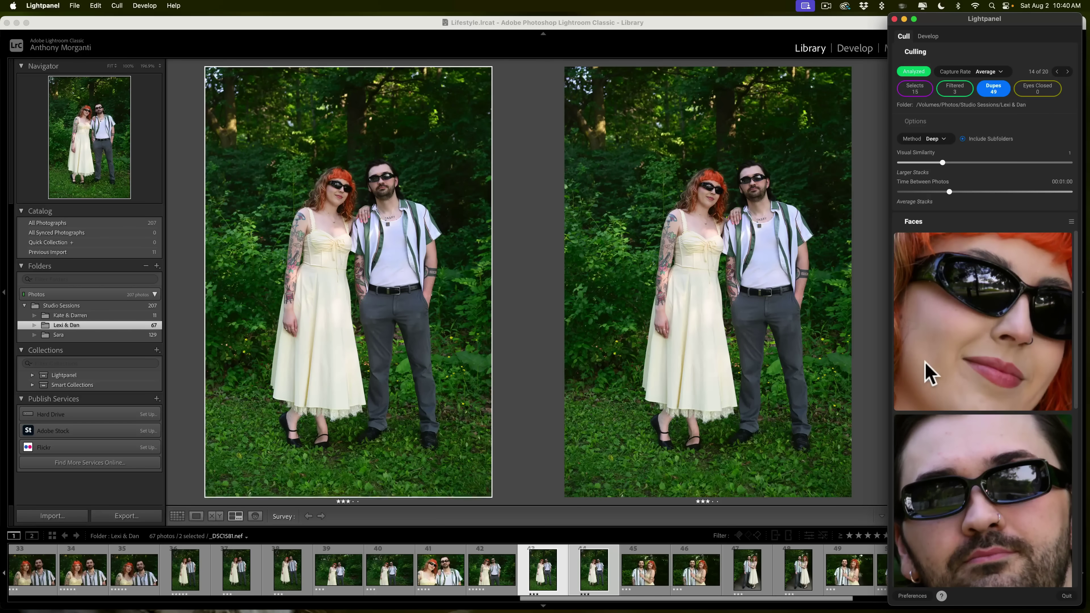
key(5)
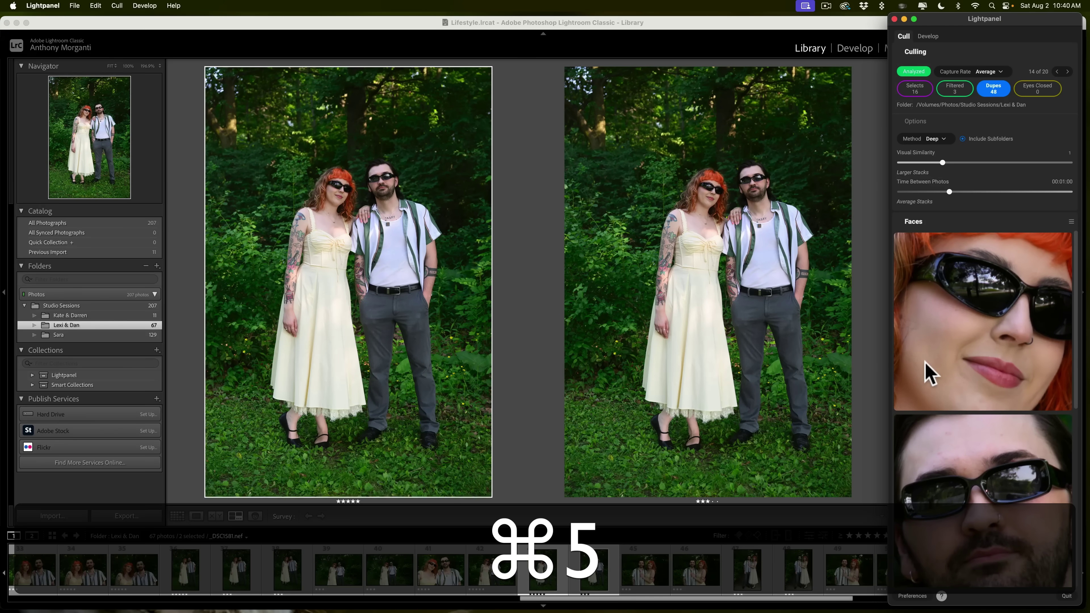
key(super+Right)
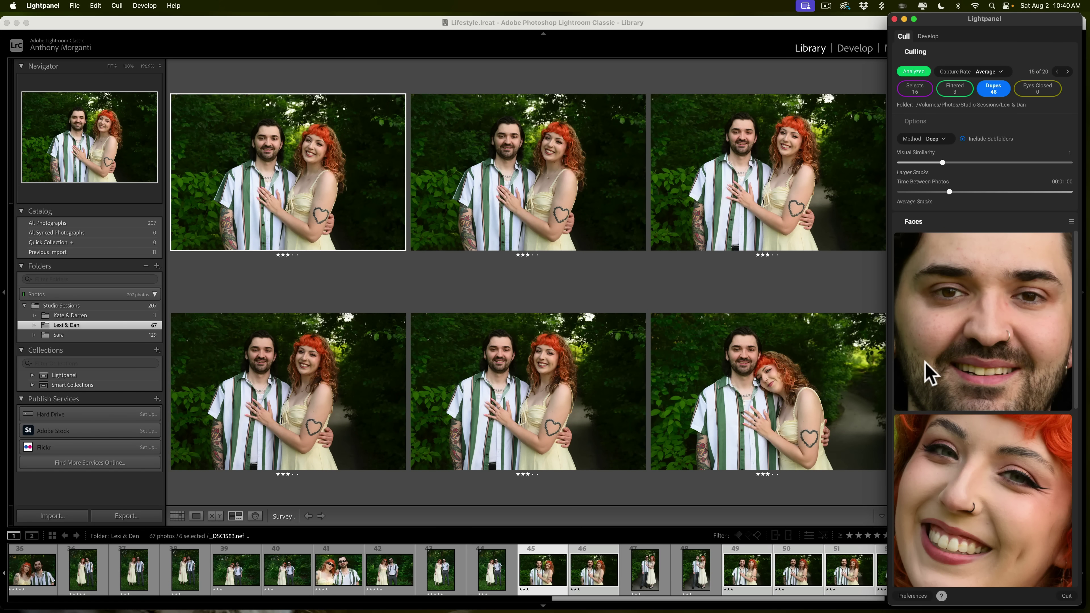
Give the first and last photos of the fifteenth duplicate group five stars.
key(5)
key(Right)
key(Right)
key(Right)
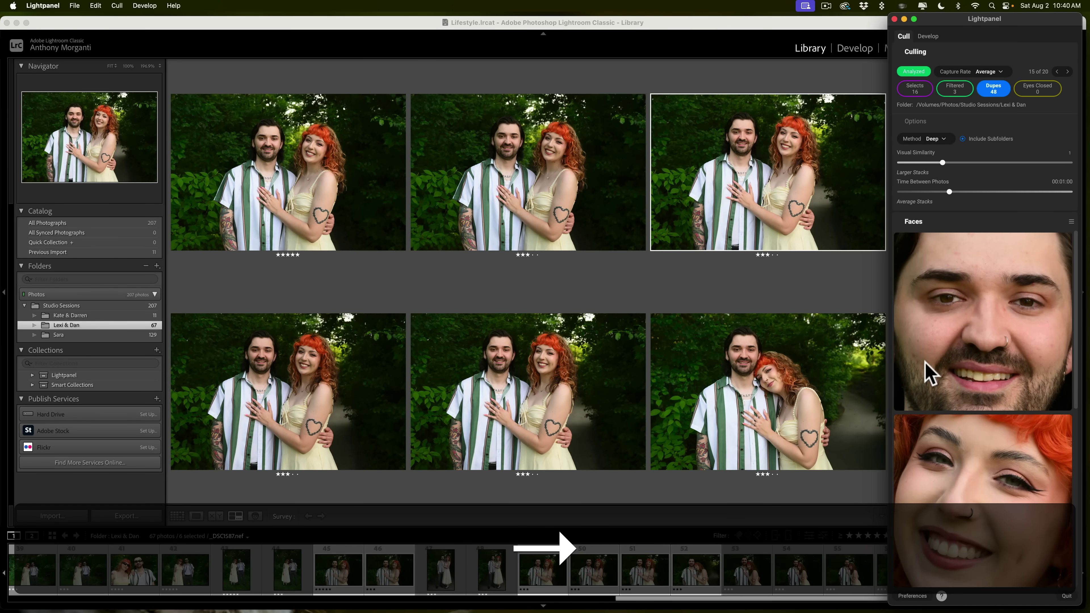
key(Right)
key(Right)
key(5)
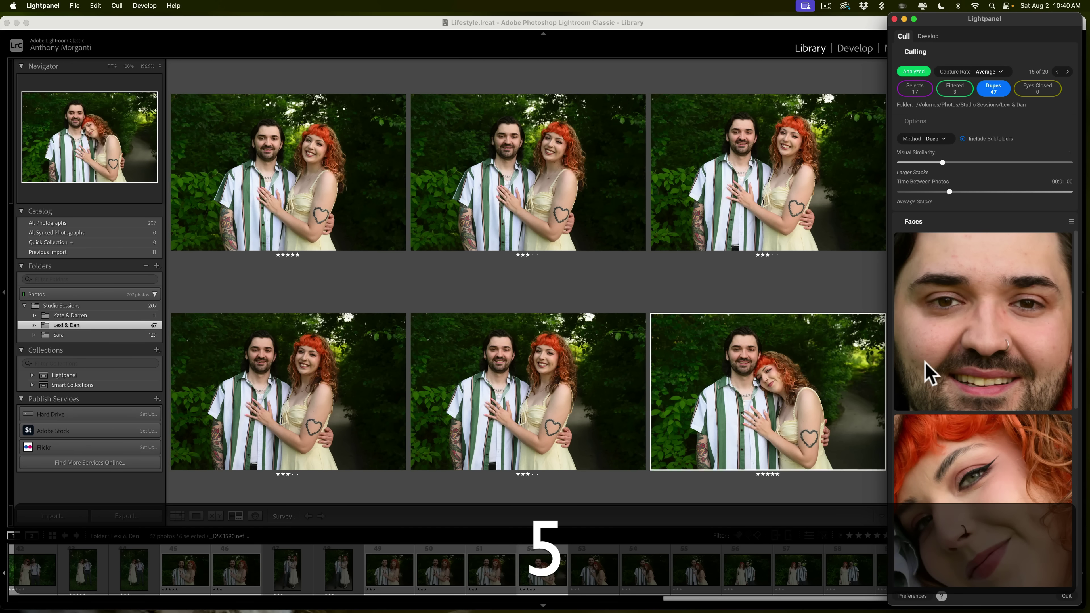
key(super+Right)
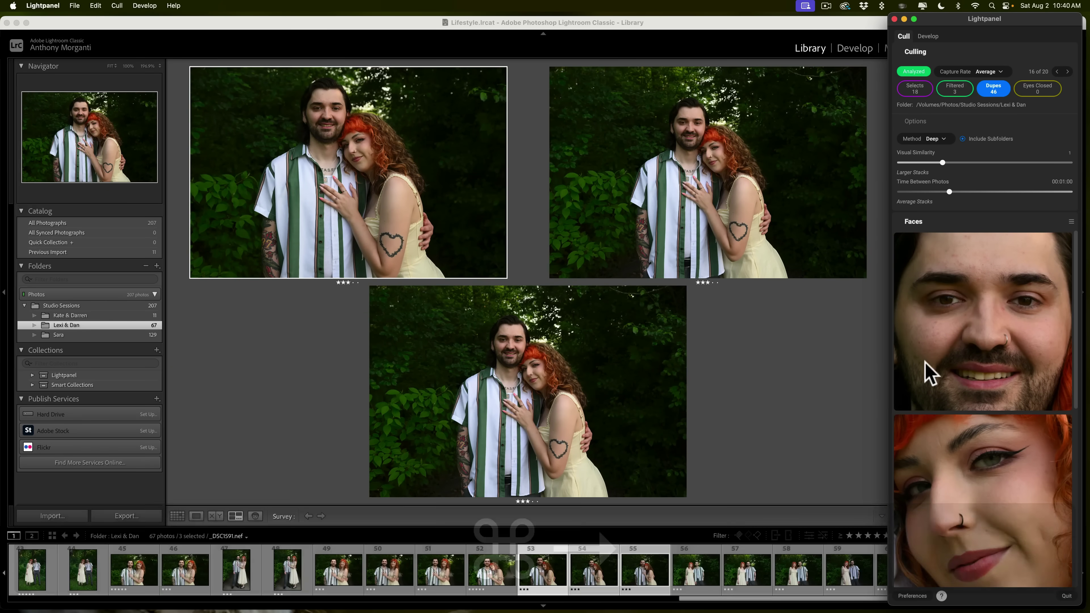
Give five stars to the first photo of the sixteenth duplicate group and the second photo of the seventeenth group.
key(5)
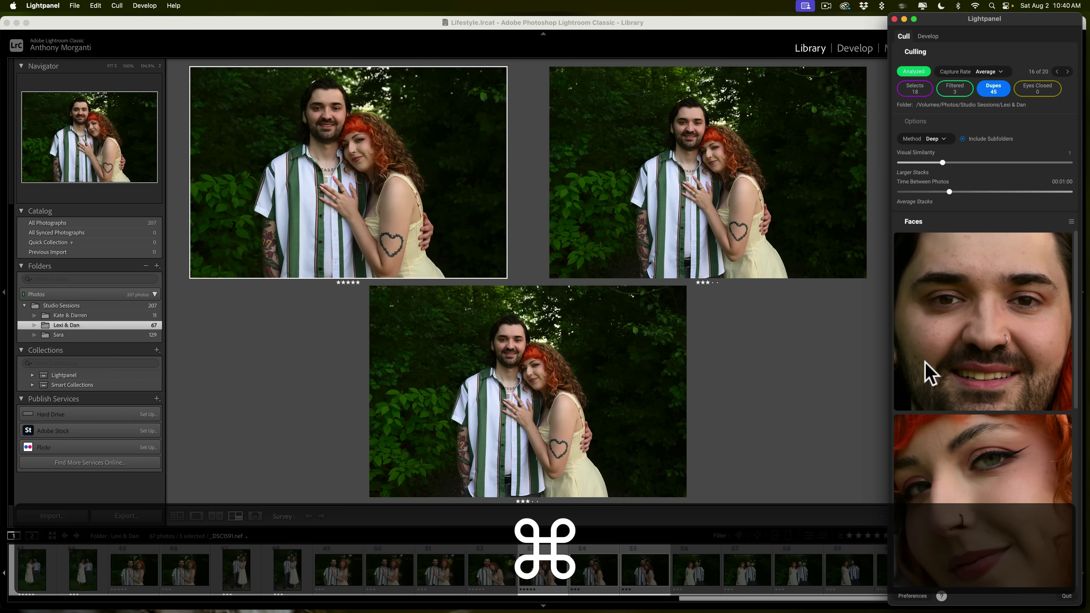
key(super+Right)
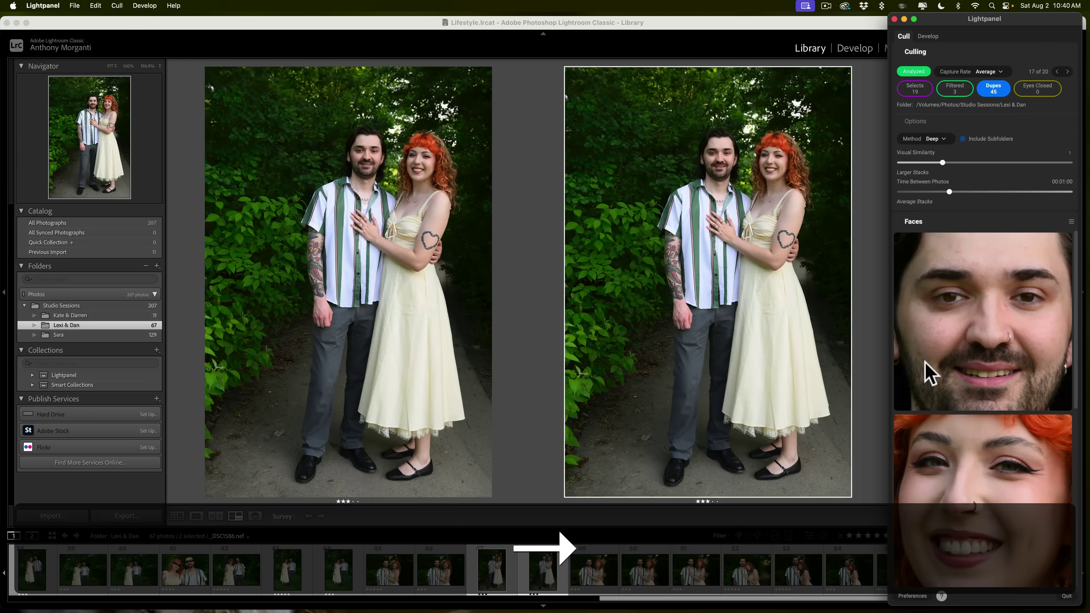
key(5)
key(super+Right)
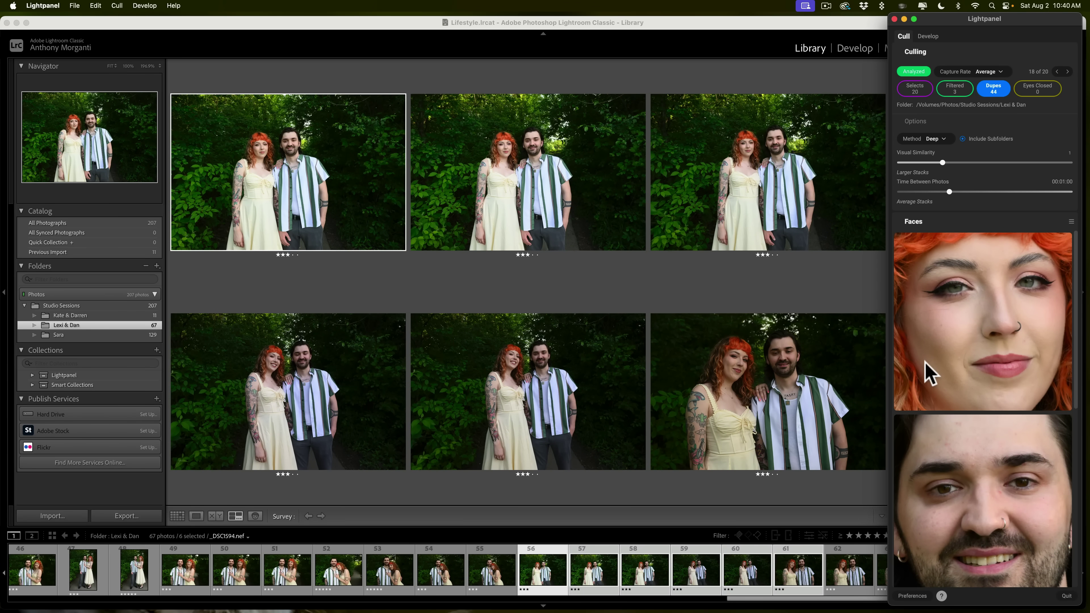
Give the first, fifth and sixth photos of the eighteenth duplicate group five stars.
key(5)
key(Right)
key(Right)
key(Right)
key(Right)
key(5)
key(Right)
key(5)
key(super+5)
key(super+Right)
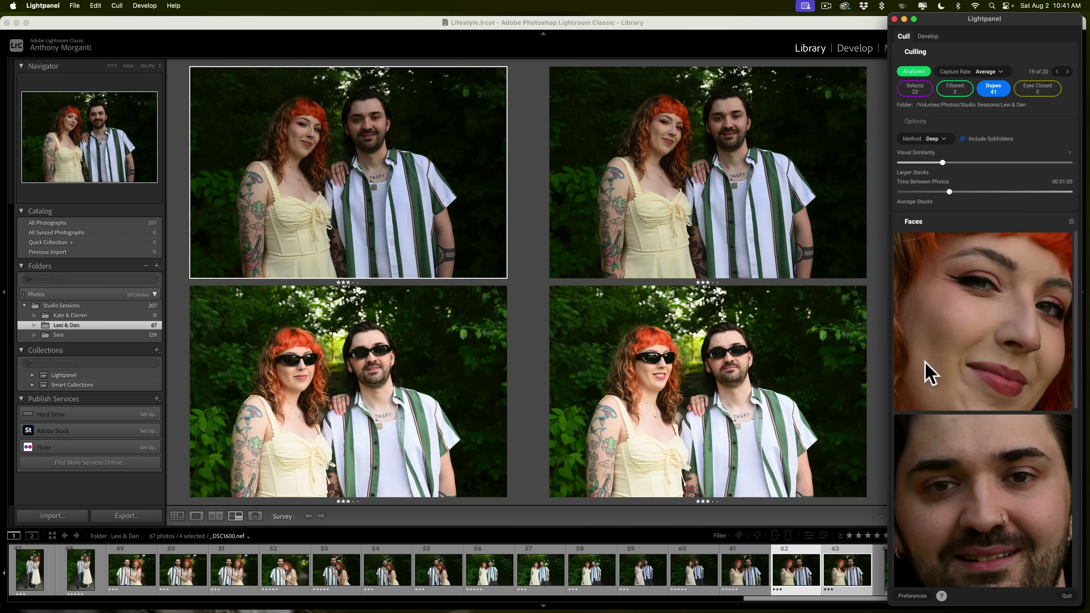
Give the first two photos of the nineteenth duplicate group five stars.
key(5)
key(Right)
key(5)
key(super+5)
key(super+Right)
Give the second photo of the twentieth duplicate group five stars.
key(Right)
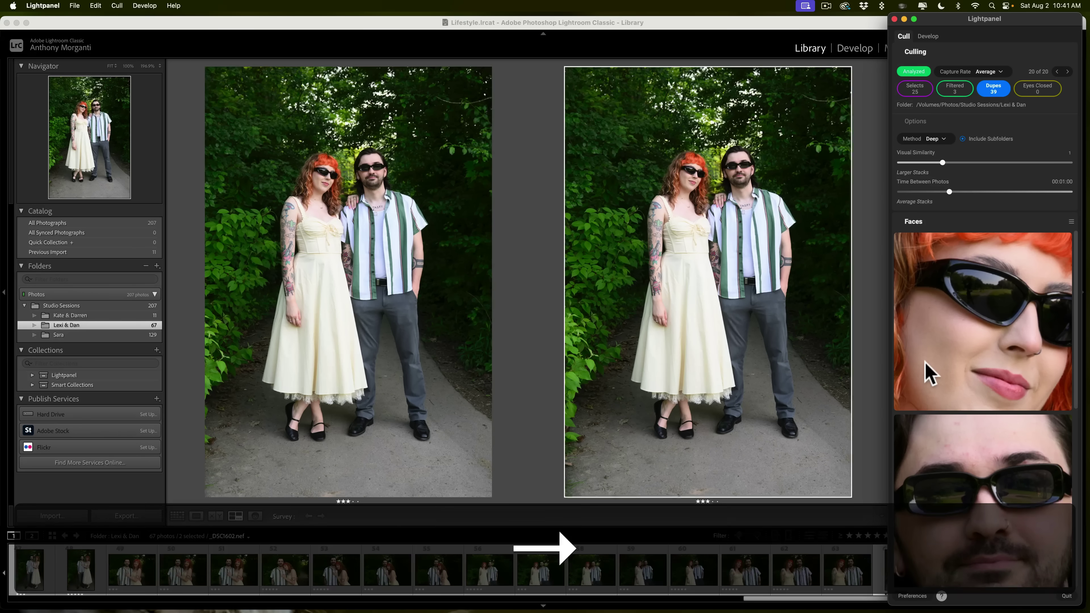
key(5)
key(super+Right)
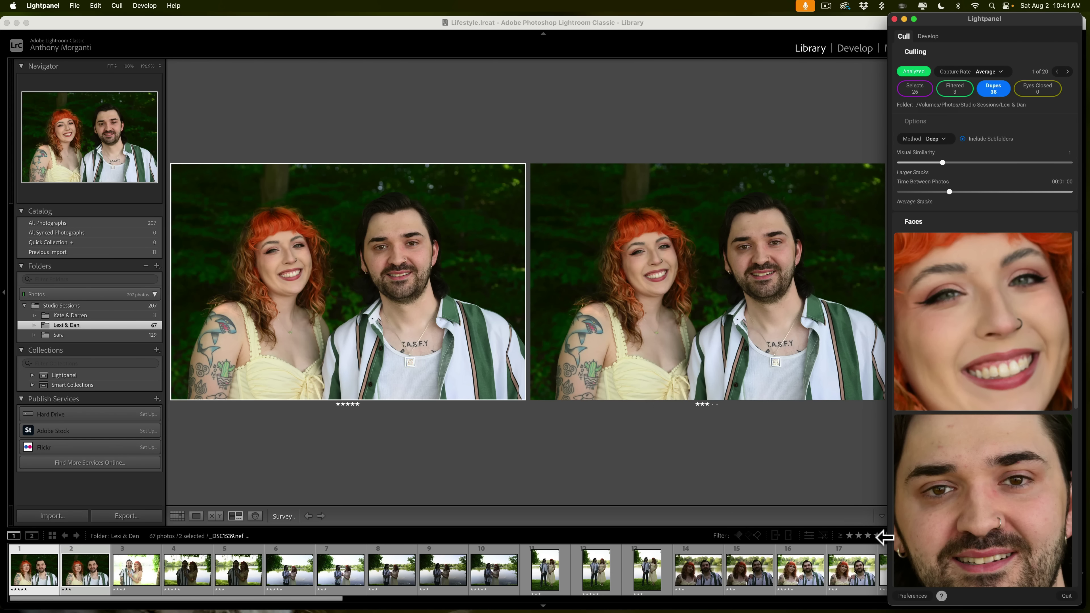
Move the Lightpanel window out of the way and filter the folder to photos rated five stars.
drag(943, 22, 381, 38)
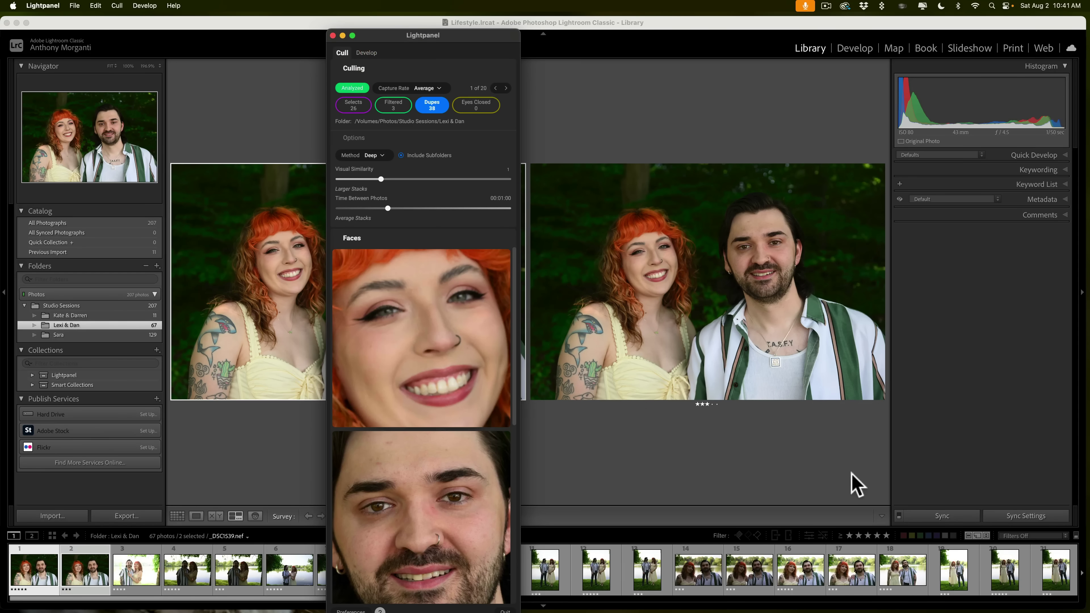
click(887, 536)
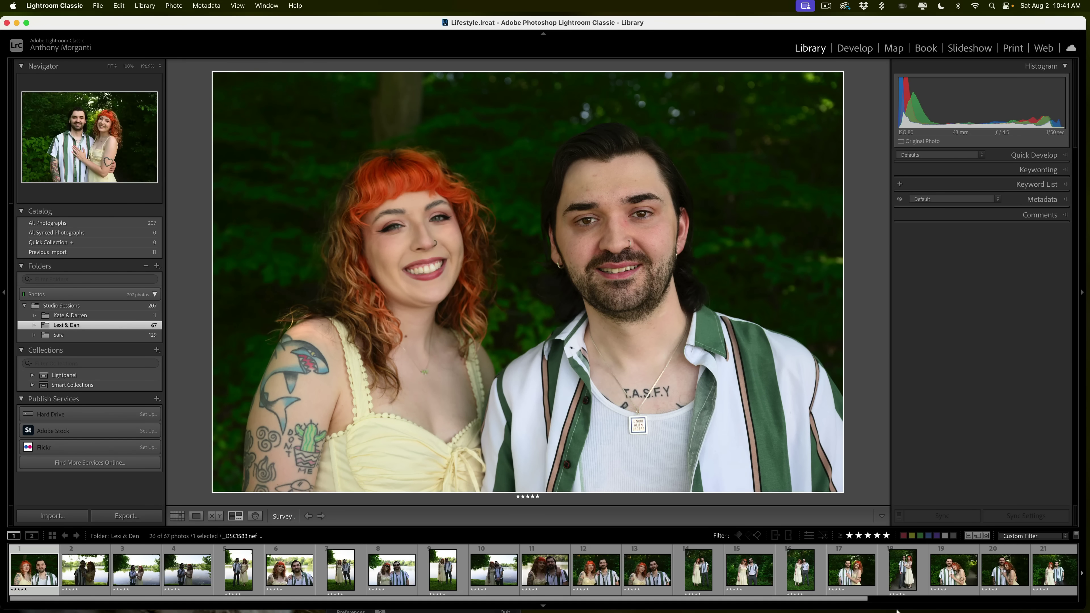
Restore the Lightroom Classic window to a smaller size and place the Lightpanel window beside it.
mouse_move(822, 598)
click(768, 587)
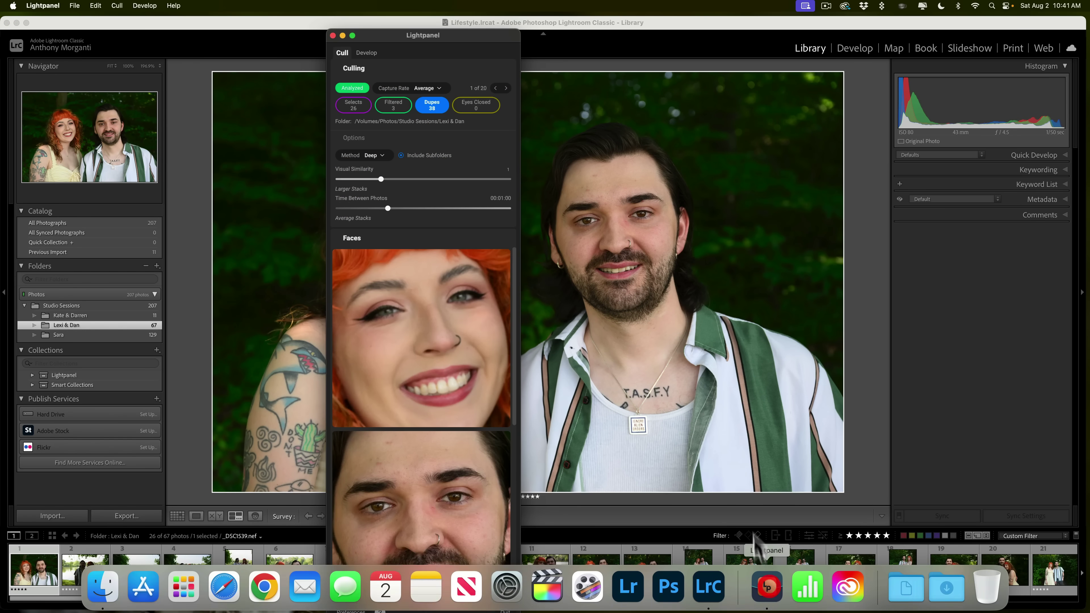
drag(486, 38, 524, 22)
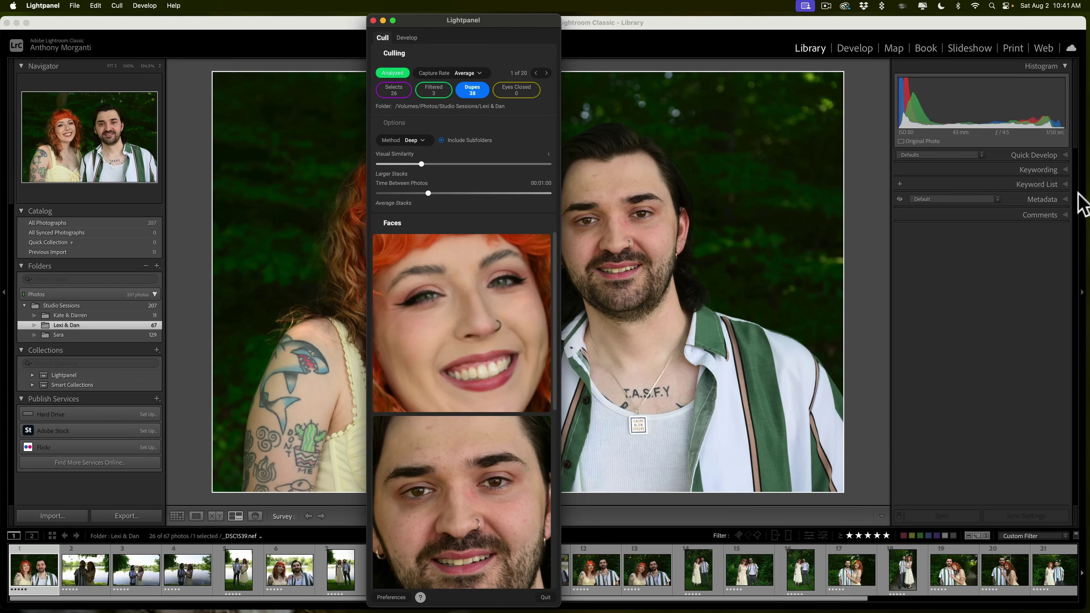
double_click(1055, 26)
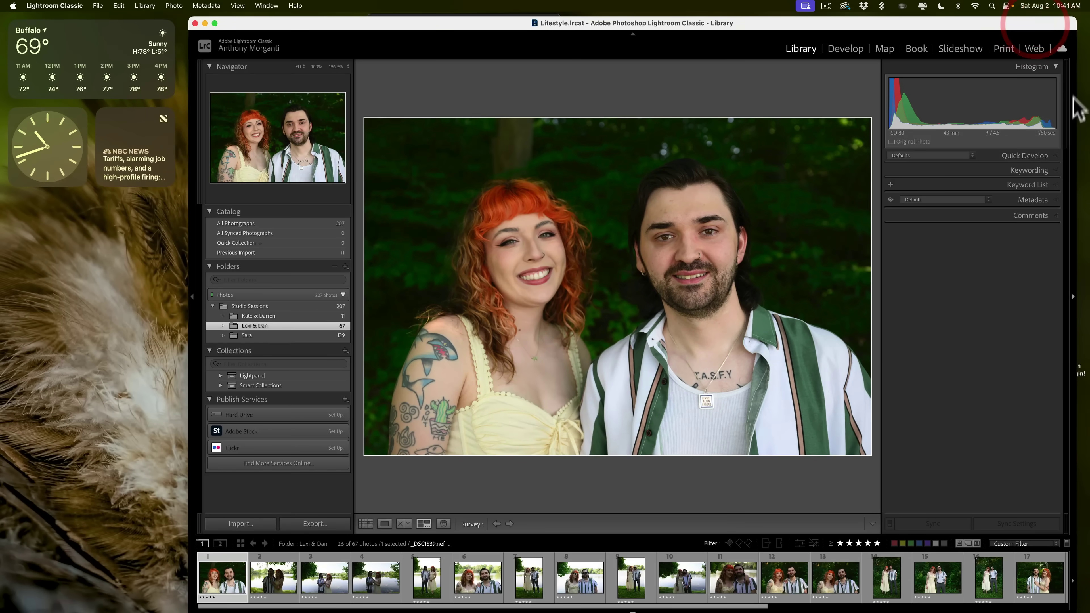
drag(815, 27, 628, 25)
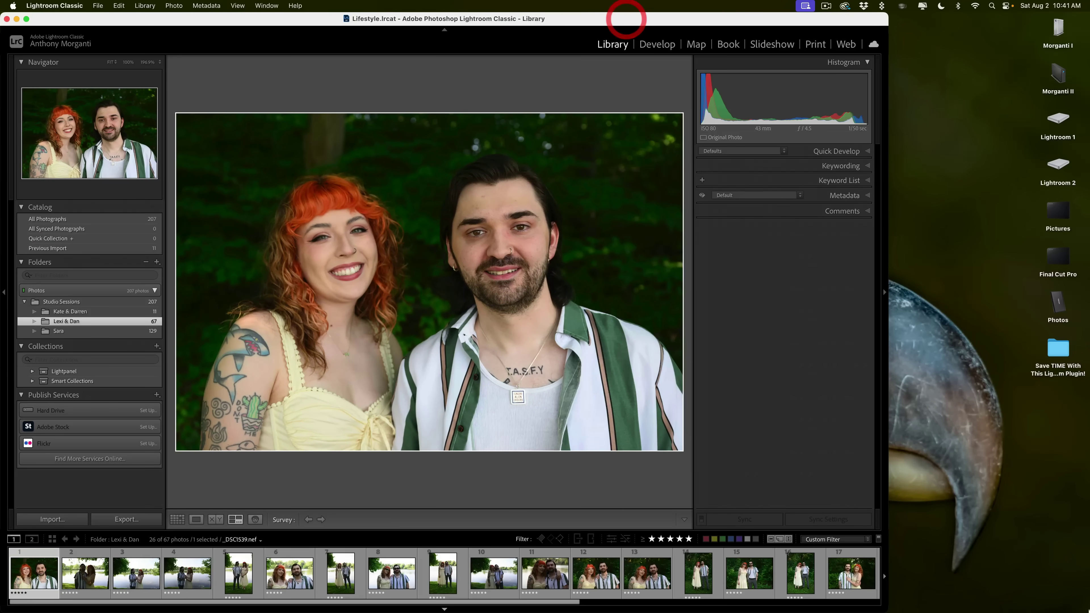
mouse_move(904, 607)
click(767, 586)
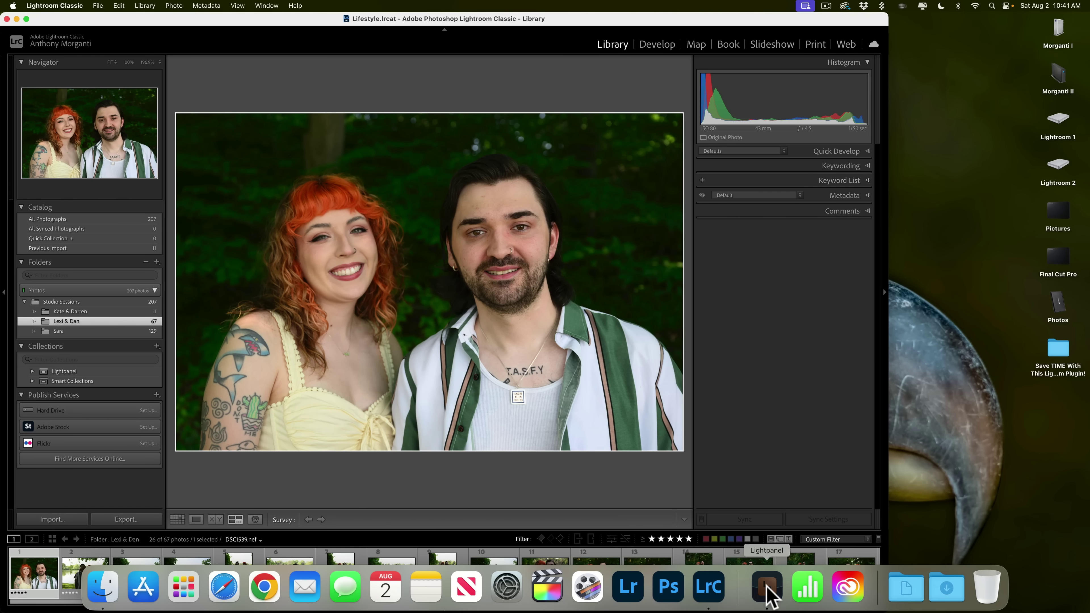
drag(431, 22, 950, 13)
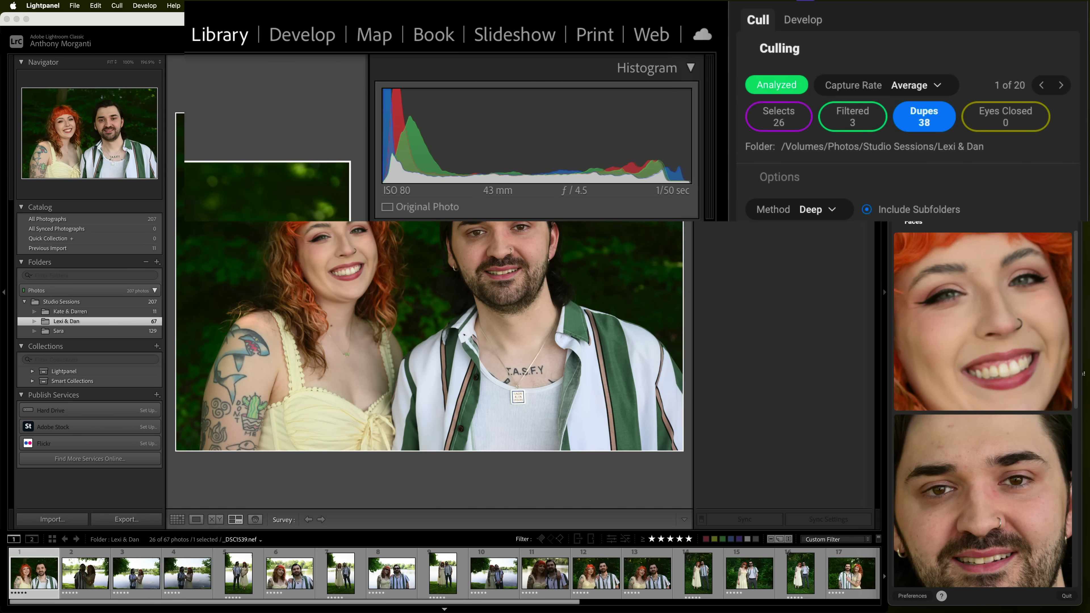
Show the Selects in Lightpanel and switch to its Develop tools for the first photo.
click(780, 113)
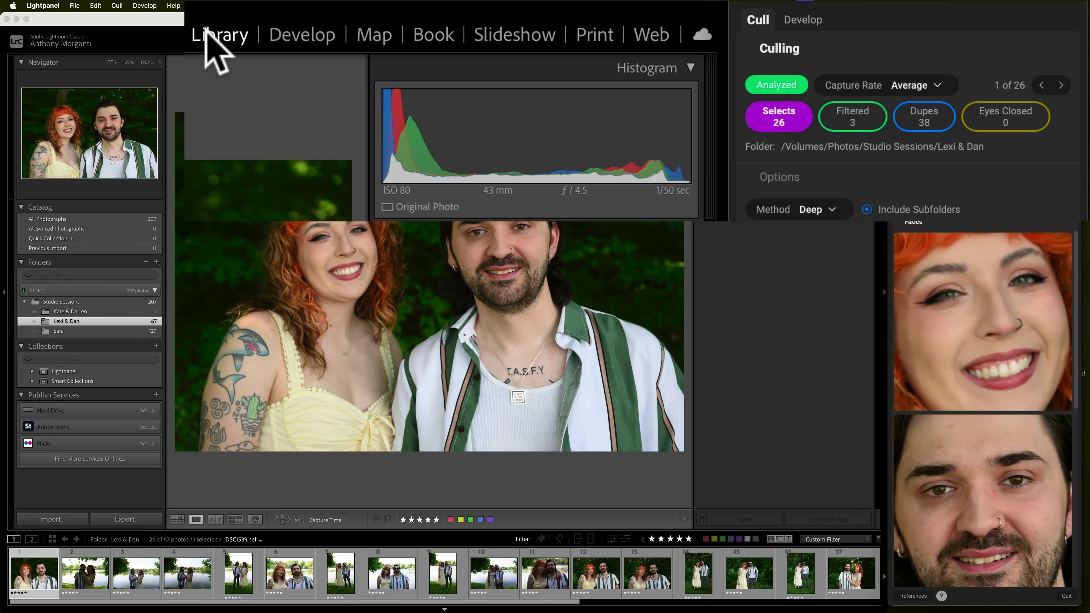
click(799, 22)
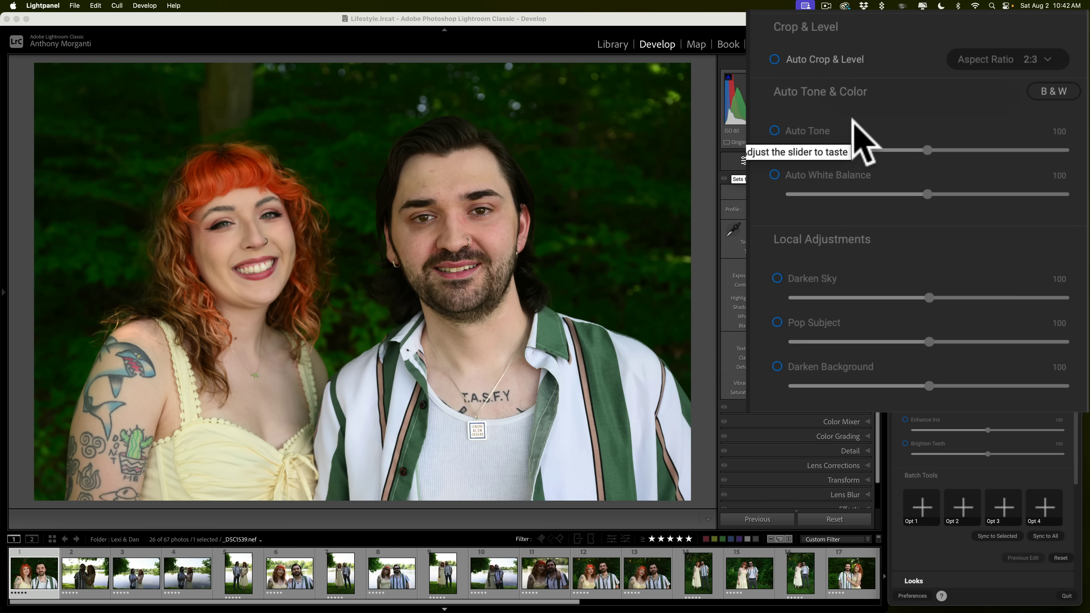
Enable Auto Tone on the first photo, try a strength of 129, and reset it to 100.
click(774, 131)
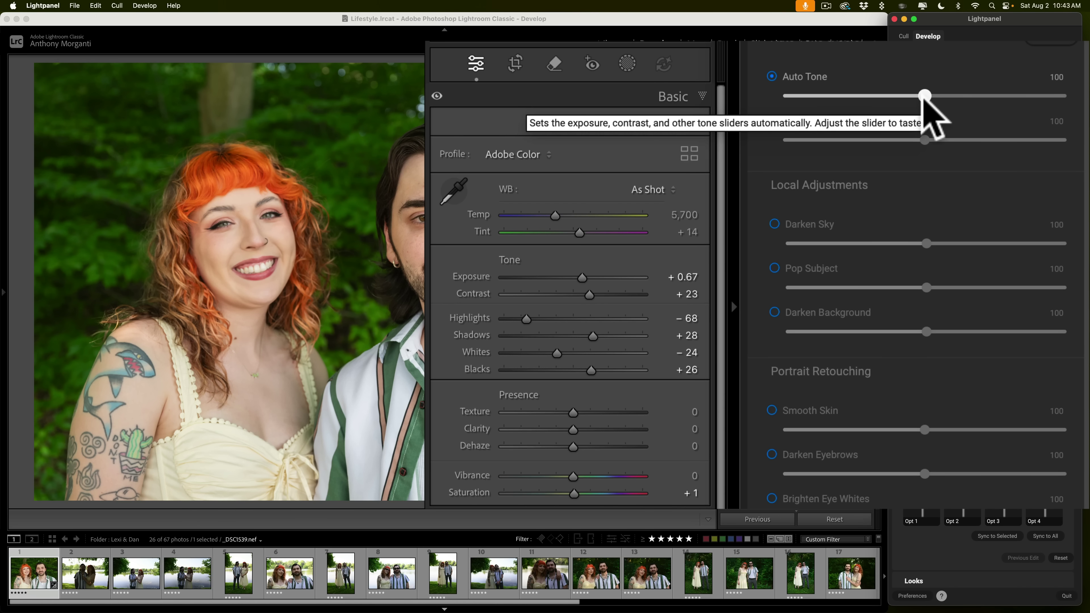
drag(925, 96, 965, 96)
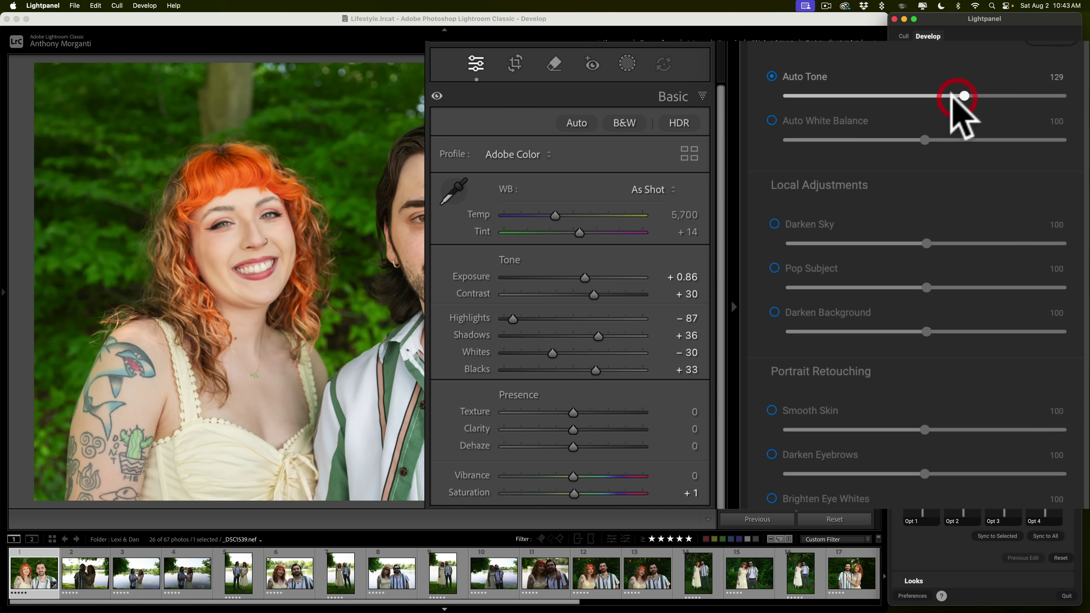
double_click(813, 76)
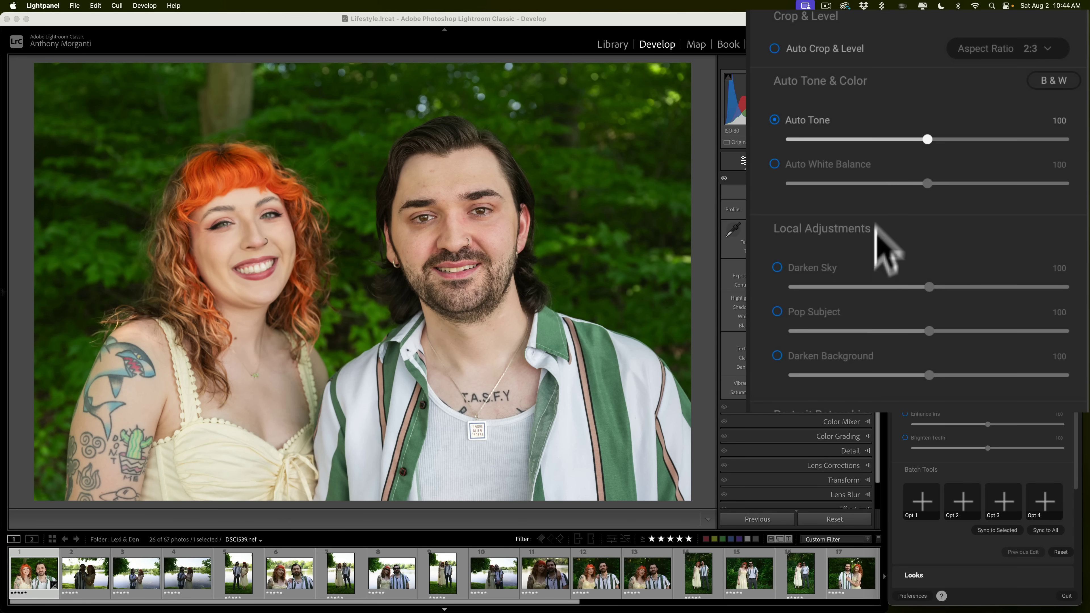
Enable the Pop Subject and Darken Background local adjustments and the Smooth Skin portrait retouch.
click(777, 312)
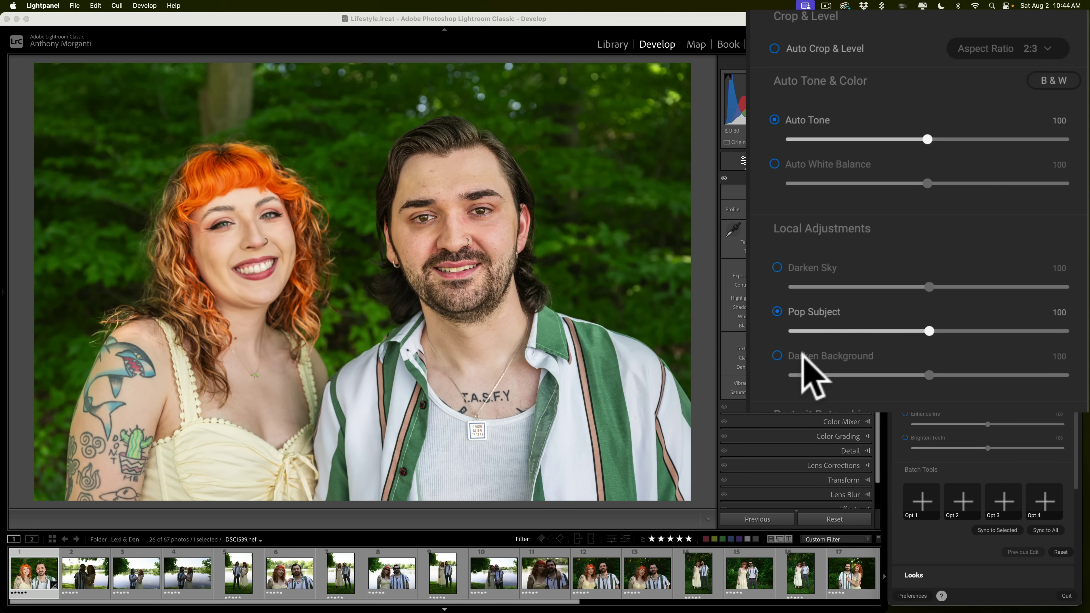
click(778, 355)
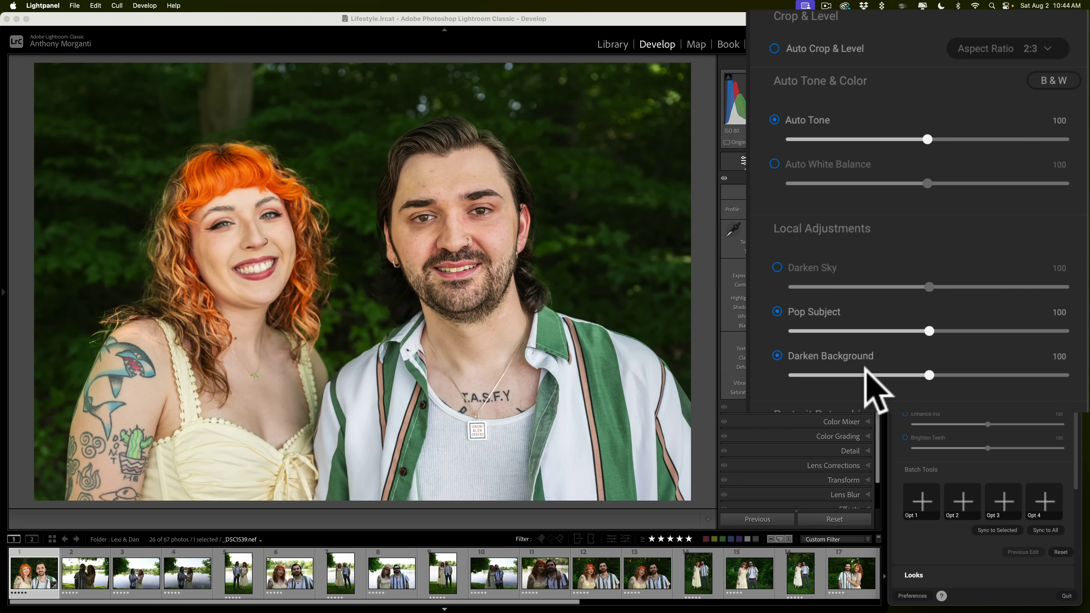
scroll(954, 298, down, 1)
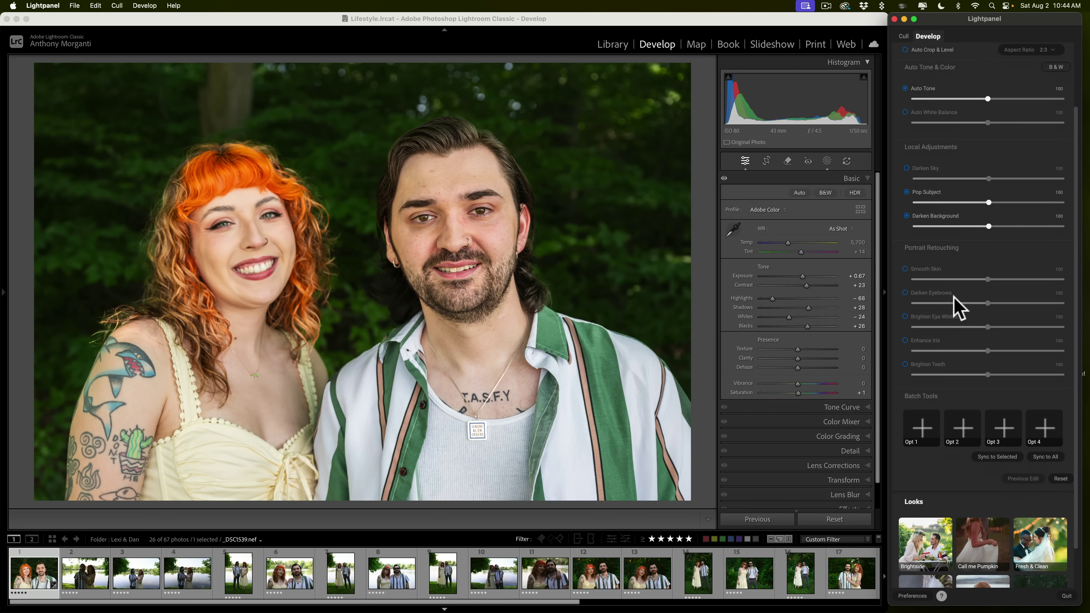
click(906, 241)
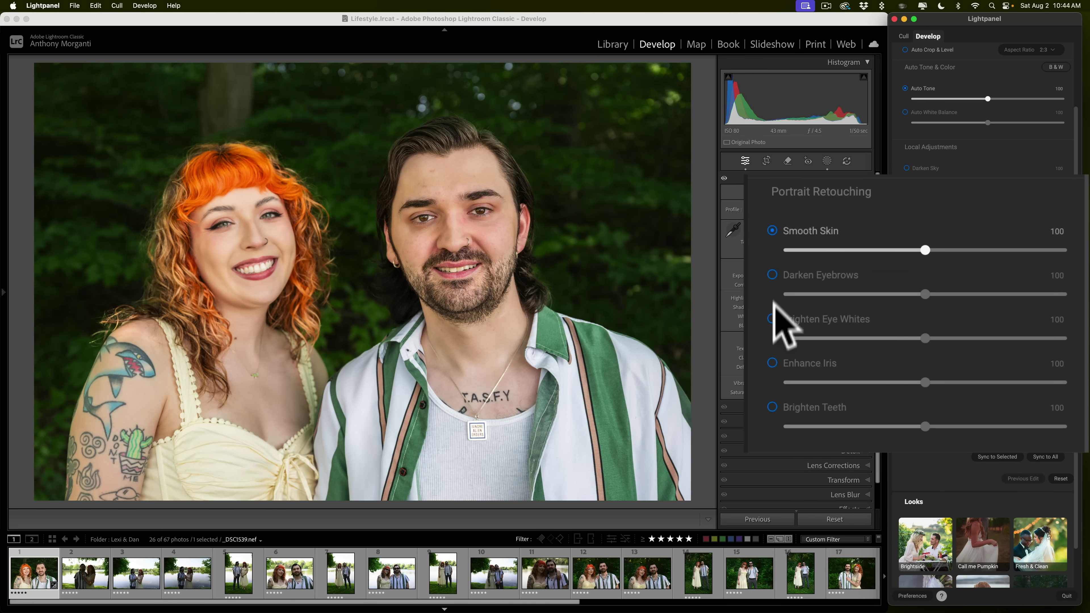
Enable the Brighten Eye Whites, Enhance Iris and Brighten Teeth portrait retouches for the first photo.
click(771, 318)
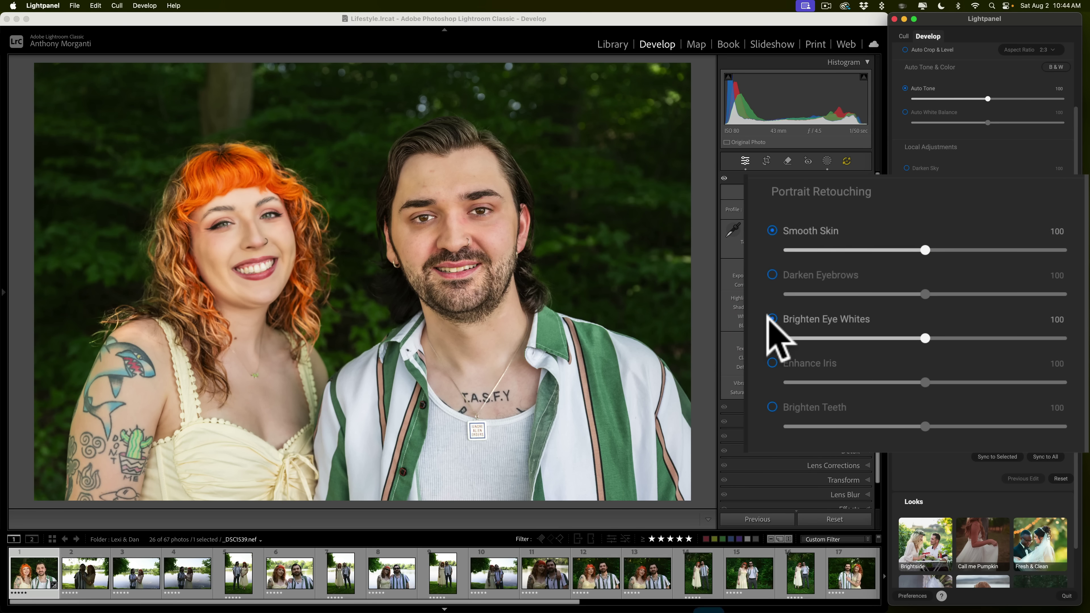
click(771, 361)
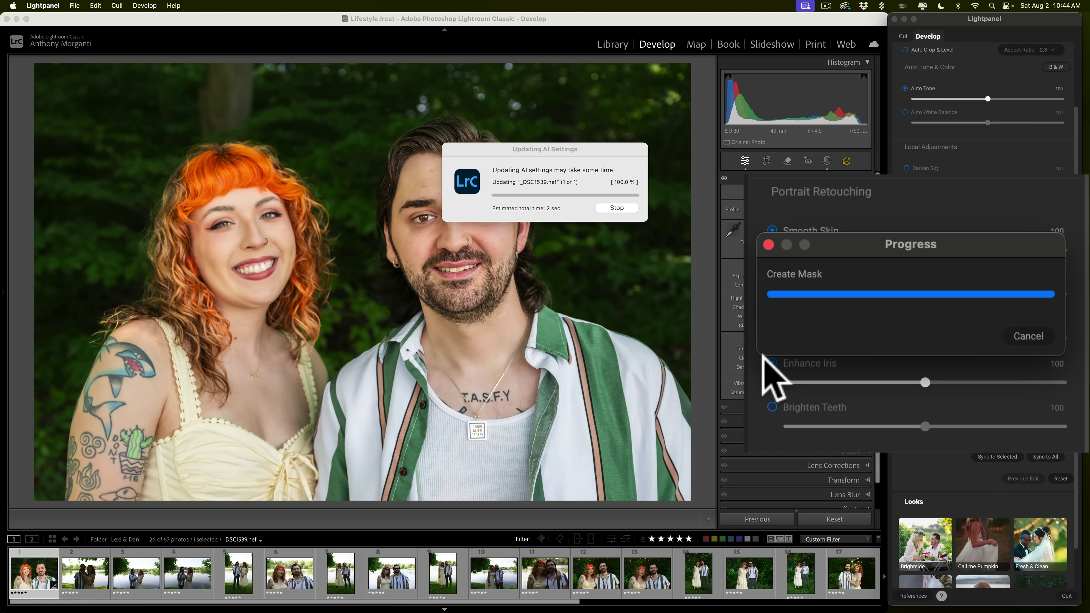
click(773, 407)
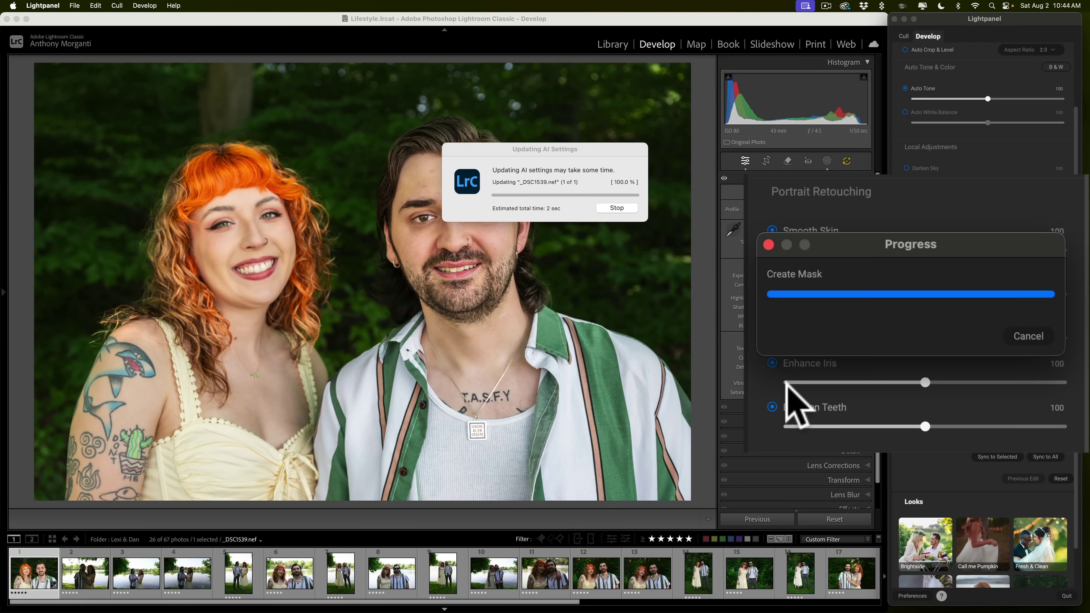
click(772, 319)
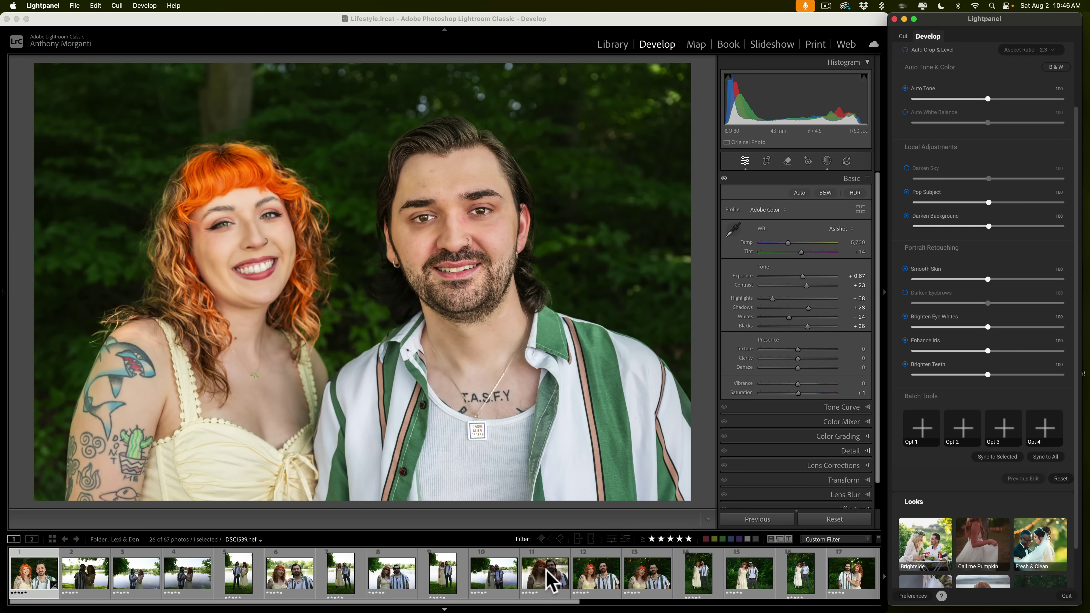
Add photos 11 through 17 to the selection and sync the first photo's Lightpanel edits to the selected photos.
super+click(551, 578)
super+click(594, 574)
super+click(642, 584)
super+click(696, 584)
super+click(749, 586)
super+click(802, 584)
super+click(848, 587)
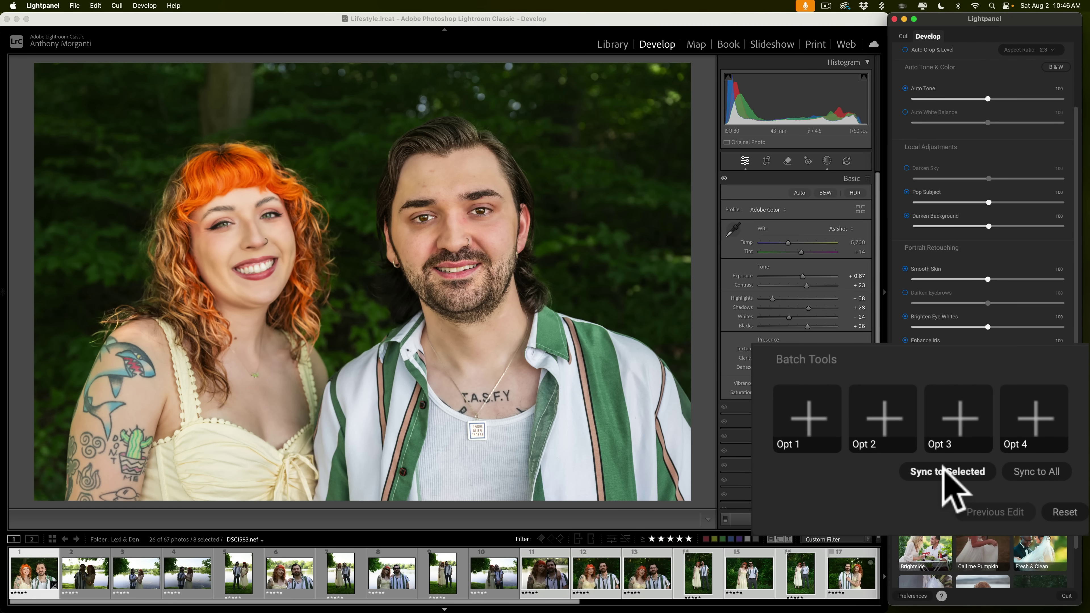
click(996, 458)
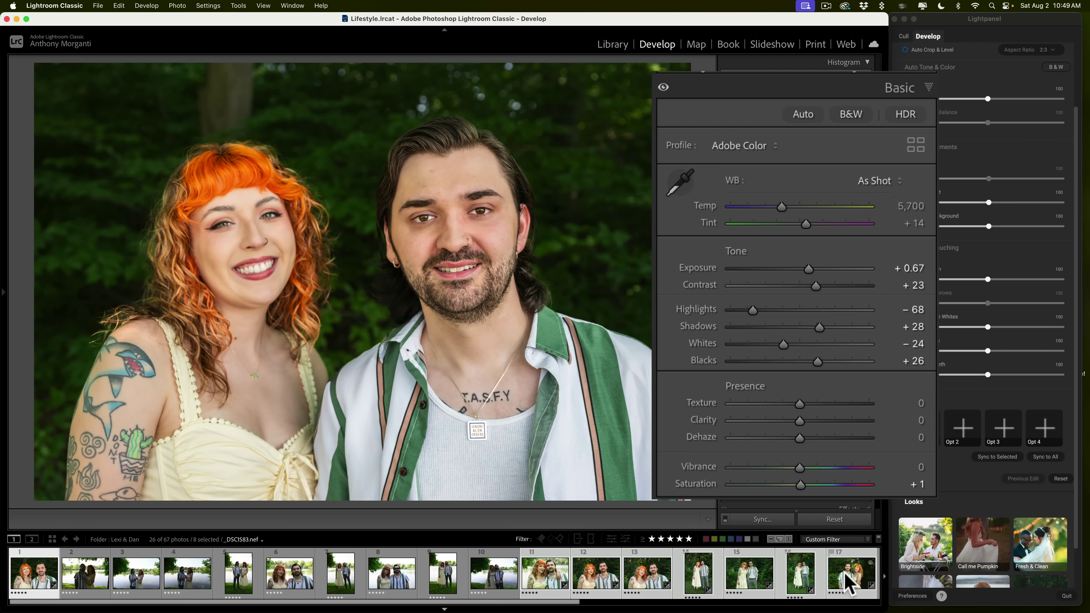
Examine the synced edits on photos 17, 16 and 13 and compare them with the unedited photos 24 and 19.
click(848, 582)
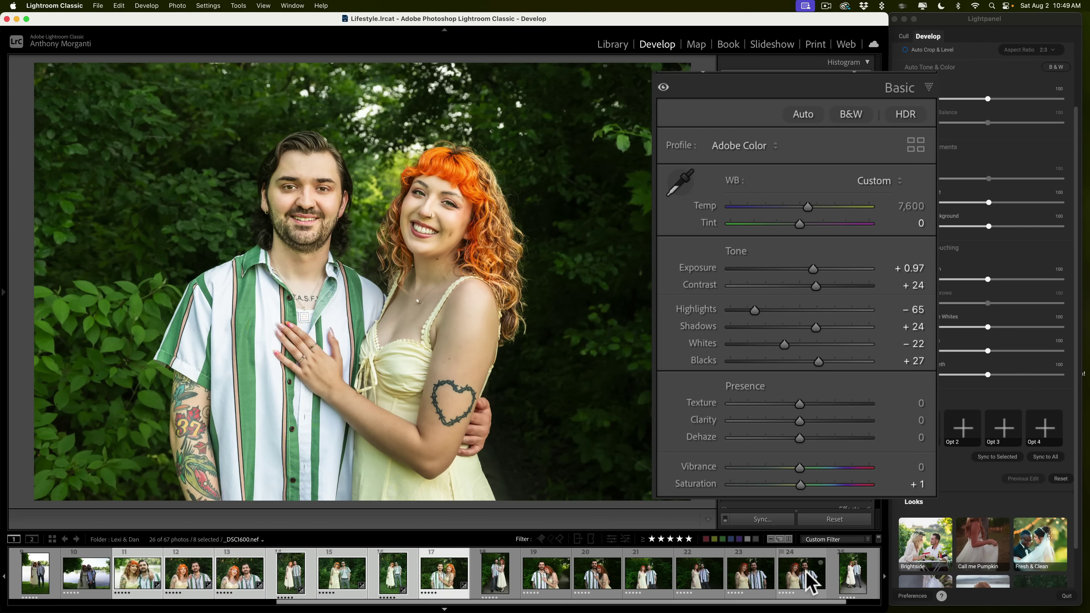
click(811, 582)
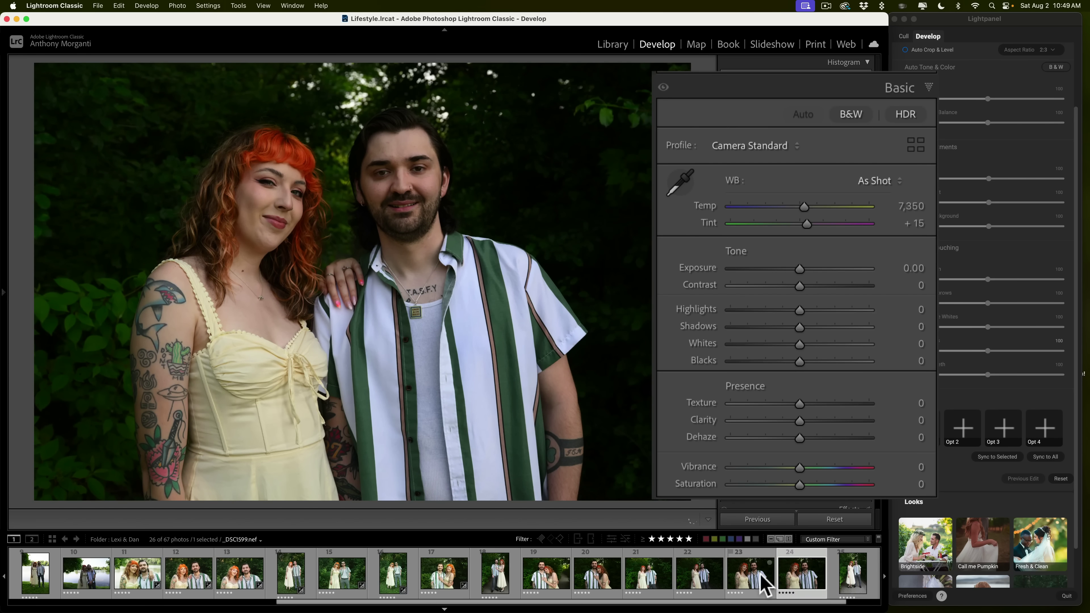
scroll(621, 576, up, 1)
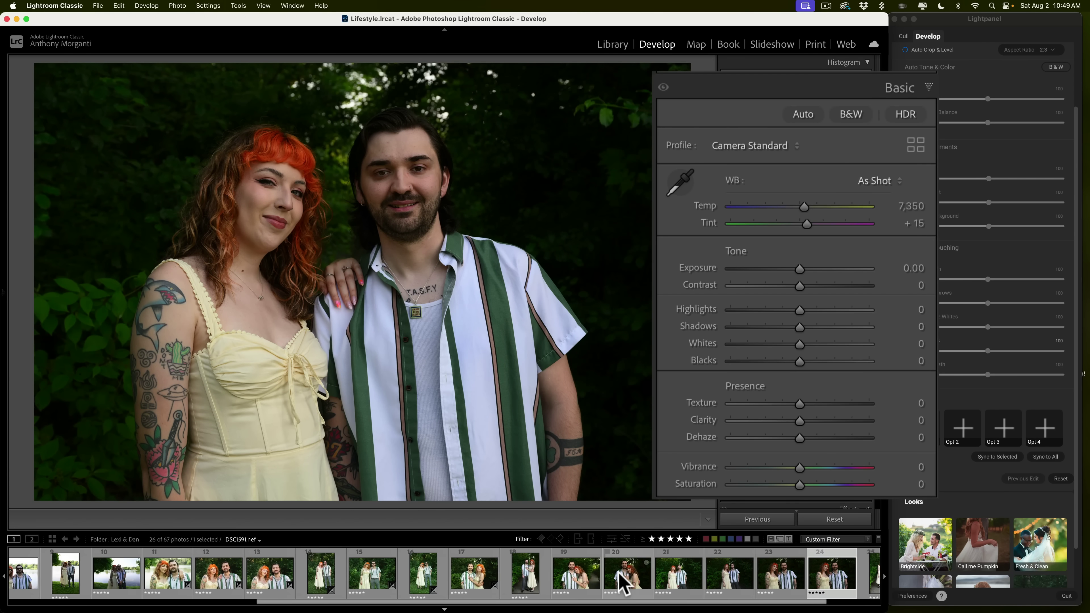
click(478, 575)
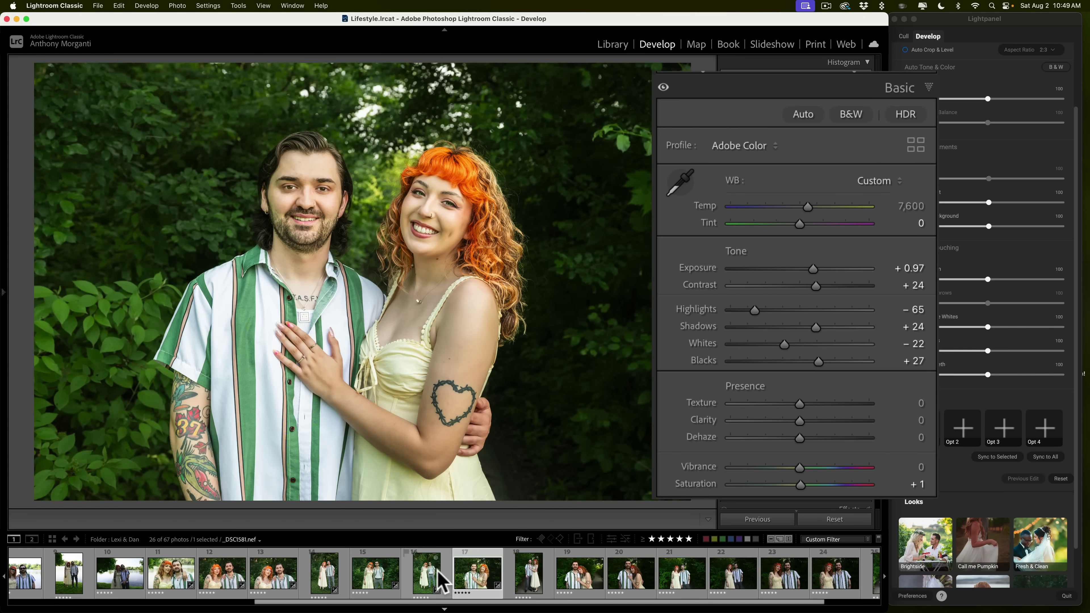
click(429, 576)
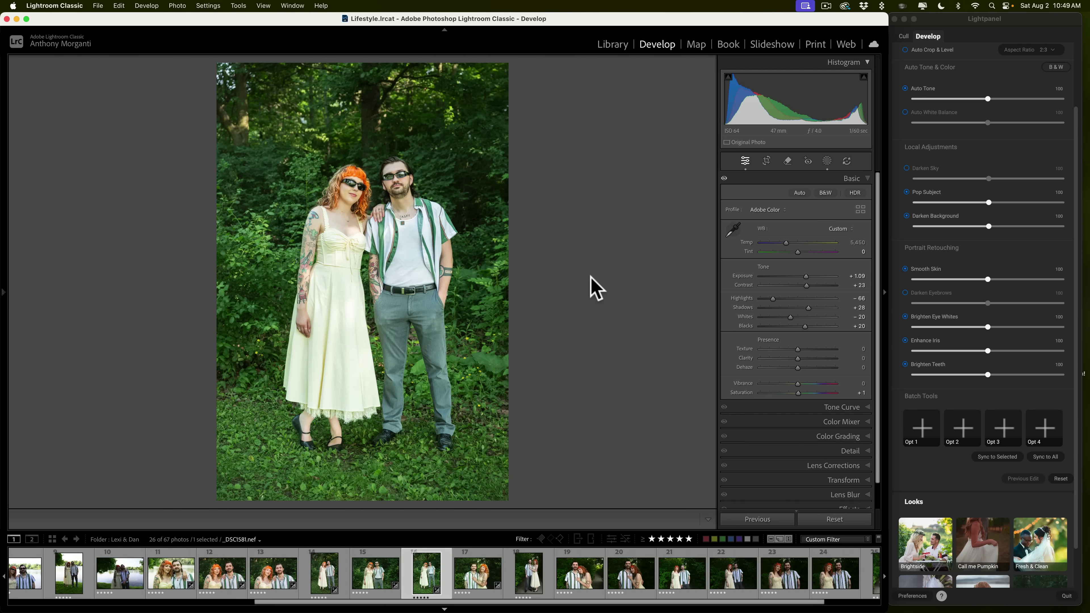
scroll(1000, 236, up, 3)
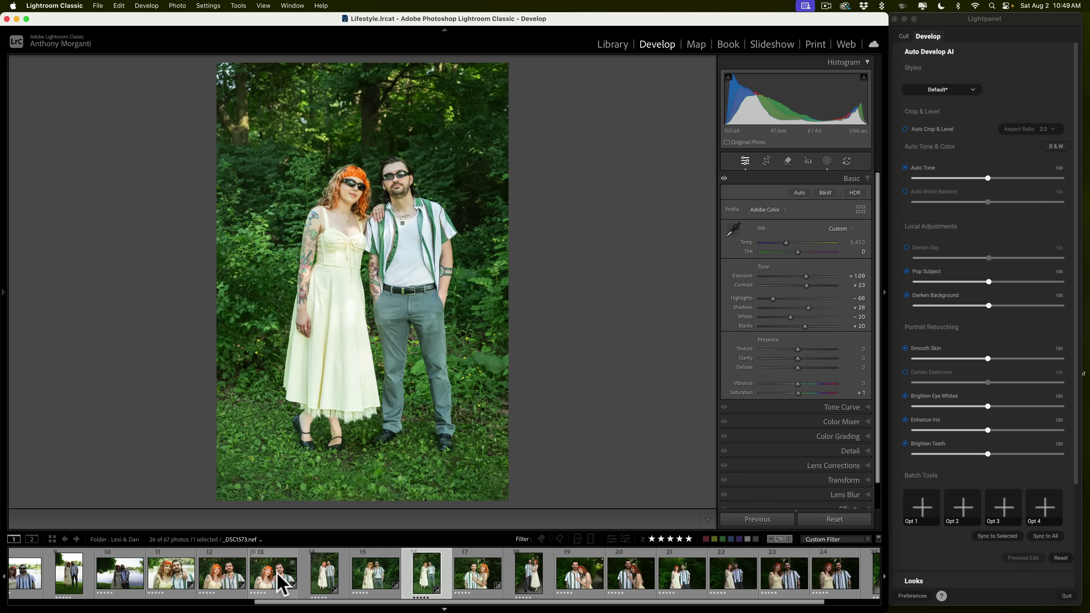
scroll(467, 578, left, 3)
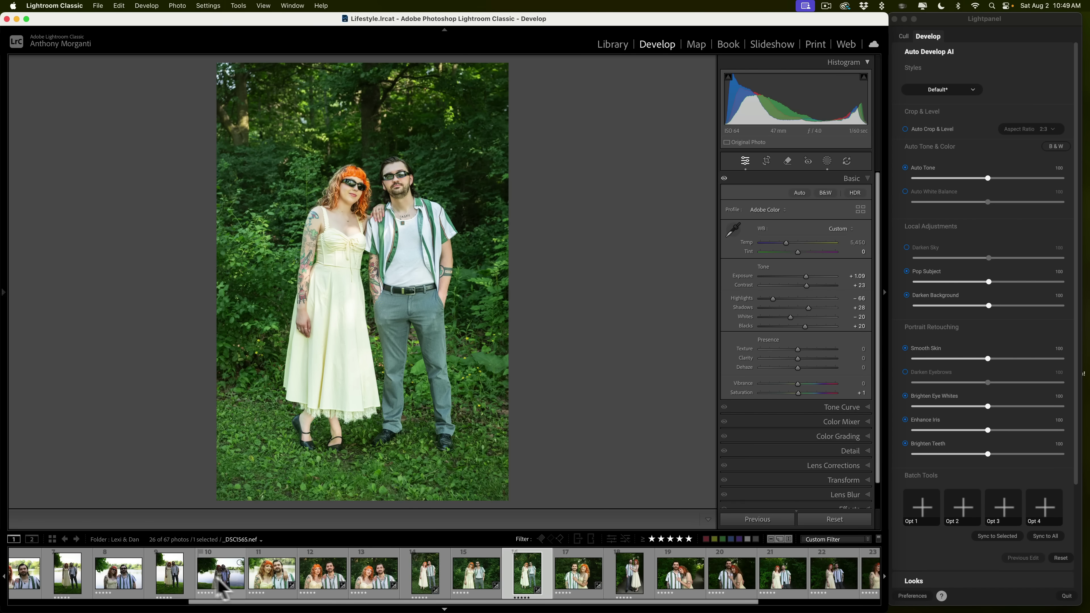
scroll(378, 587, left, 5)
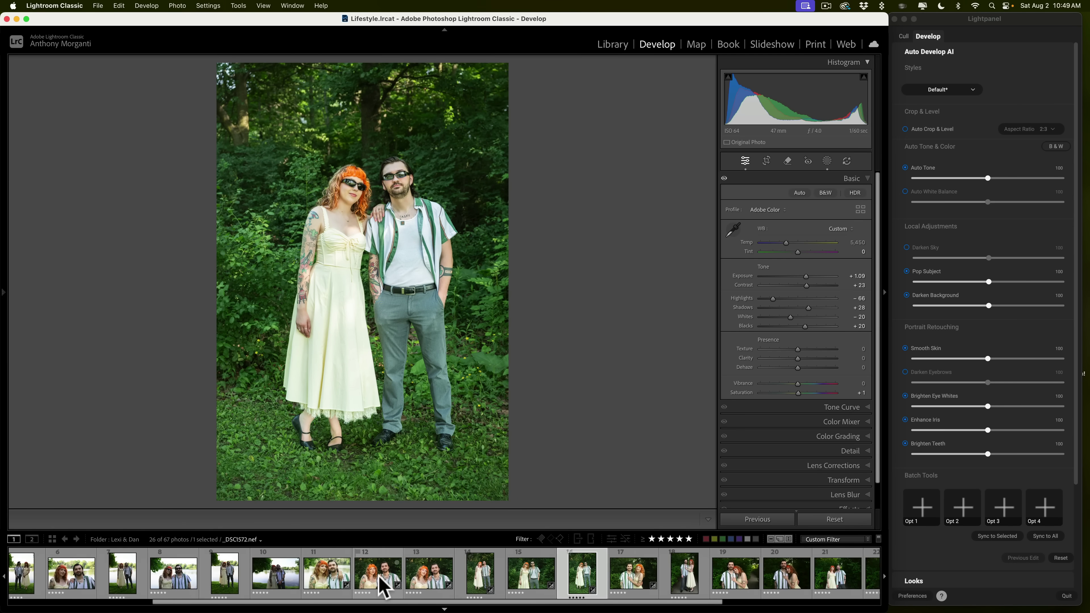
scroll(384, 587, left, 3)
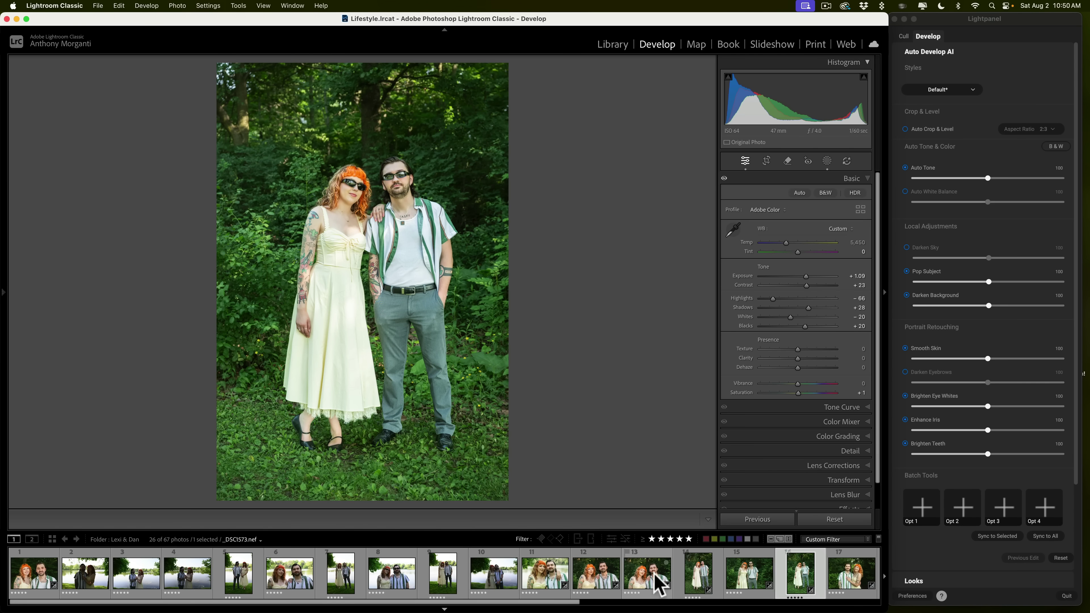
click(659, 585)
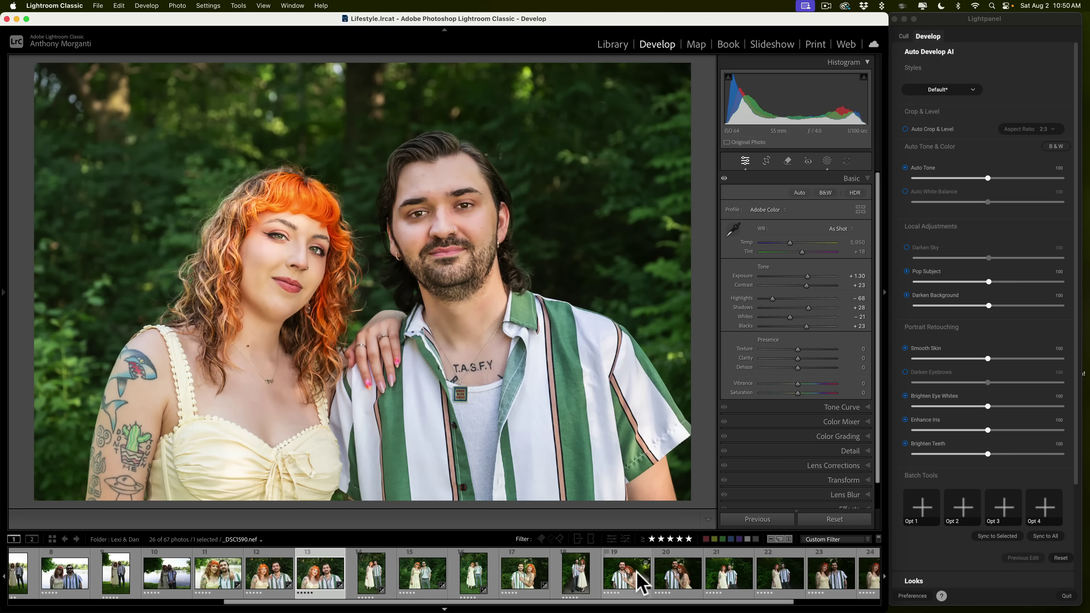
click(638, 577)
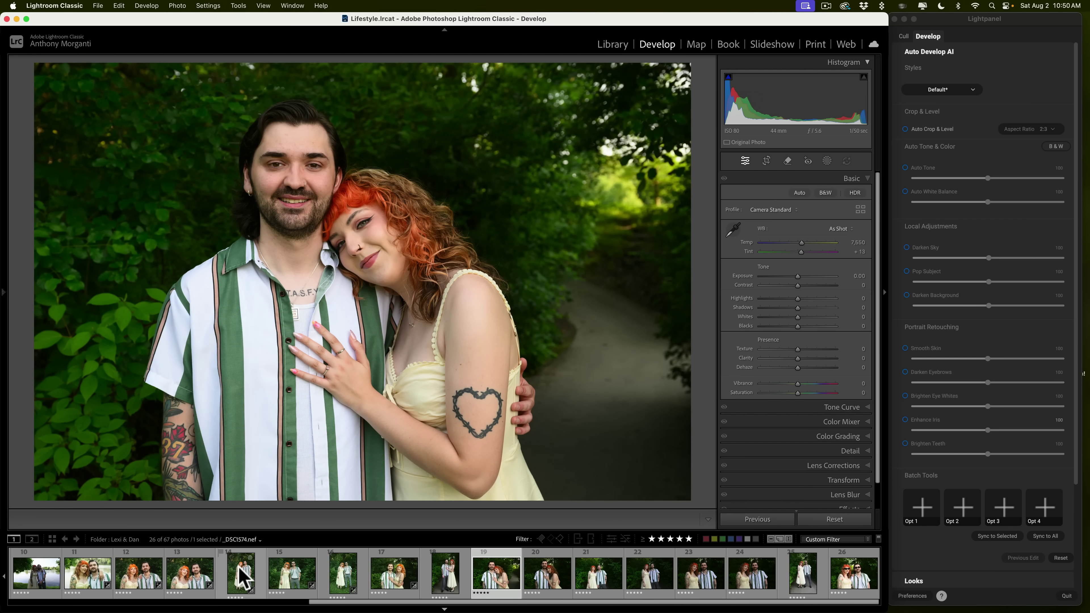
Enable Auto Crop & Level for the full-length portrait in photo 14.
click(245, 578)
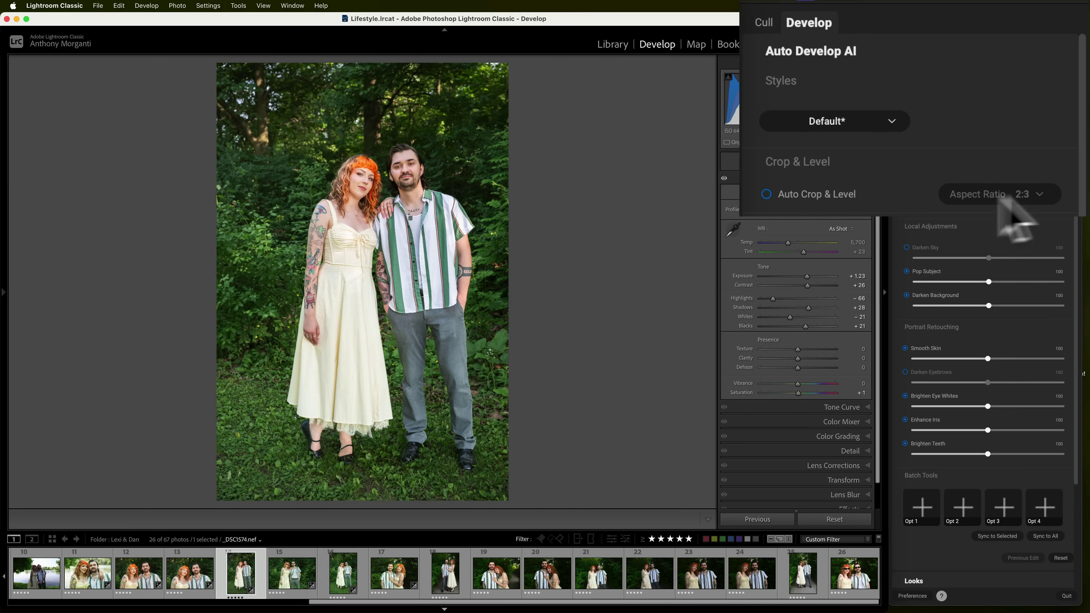
click(767, 195)
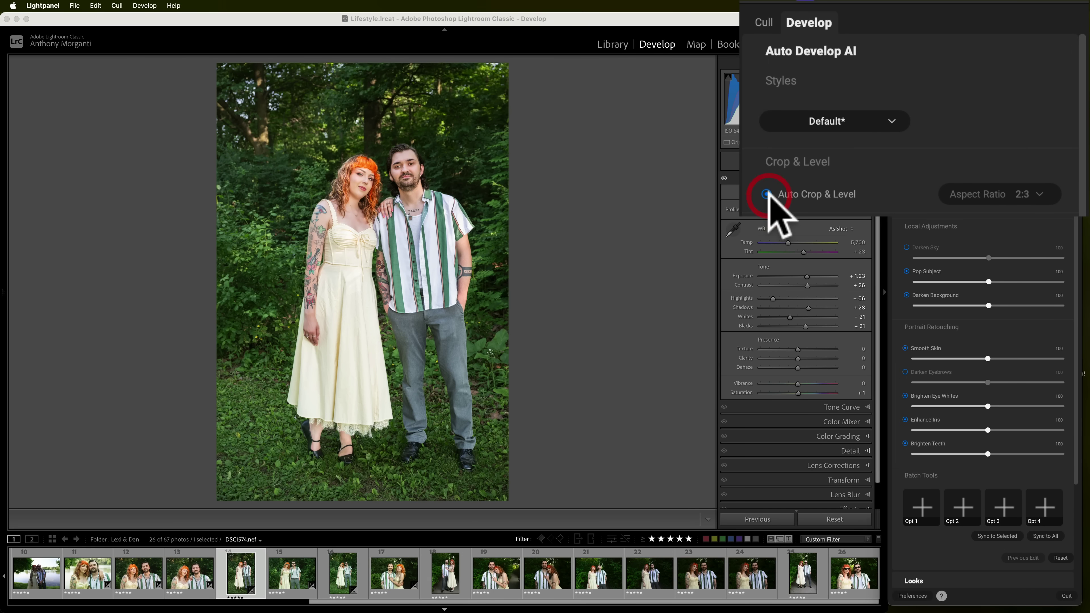